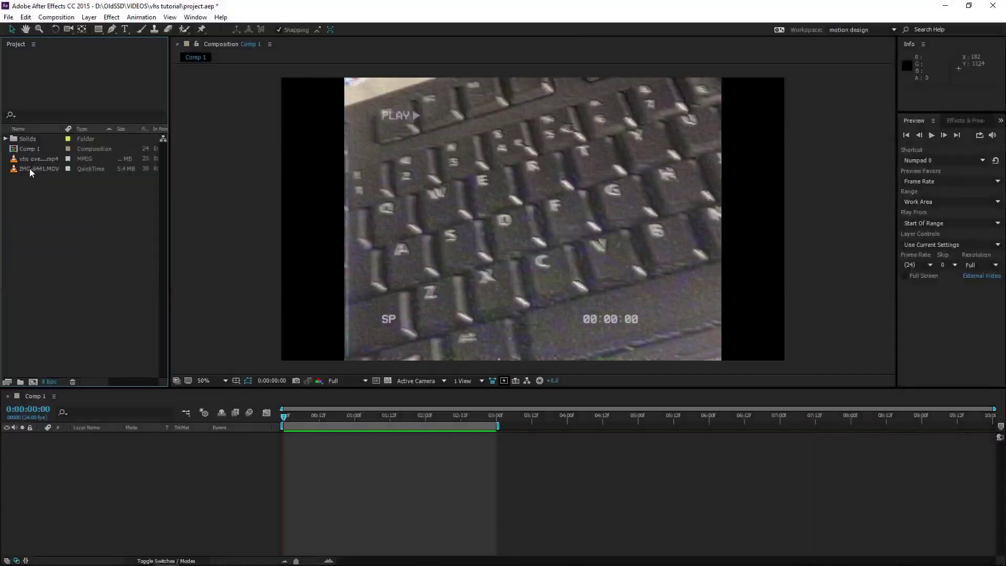
# Step: Place IMG-8441.MOV into Comp 1 as its first layer and scrub back to an earlier frame
pyautogui.click(32, 165)
pyautogui.click(32, 148)
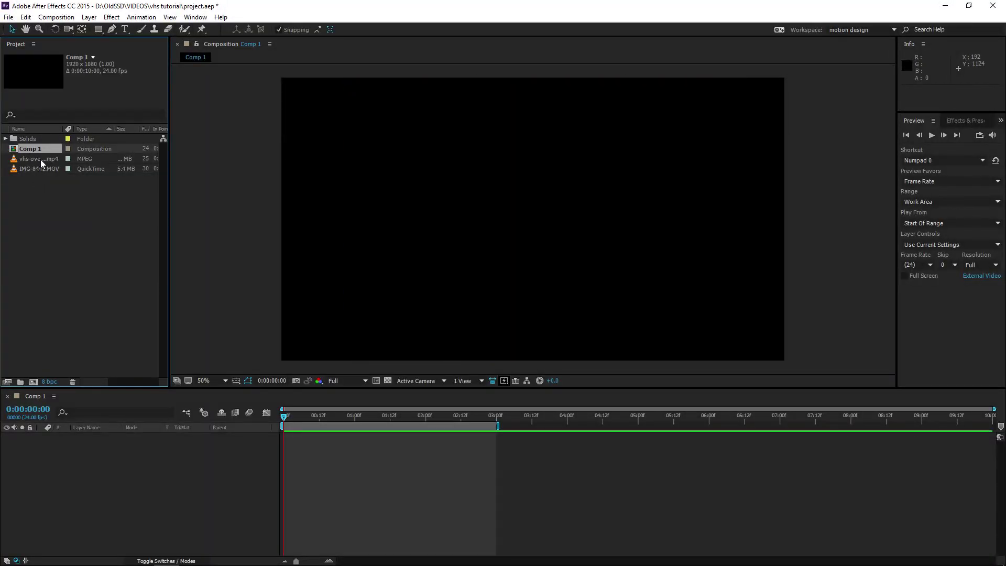
pyautogui.click(40, 159)
pyautogui.moveTo(37, 169); pyautogui.dragTo(275, 436)
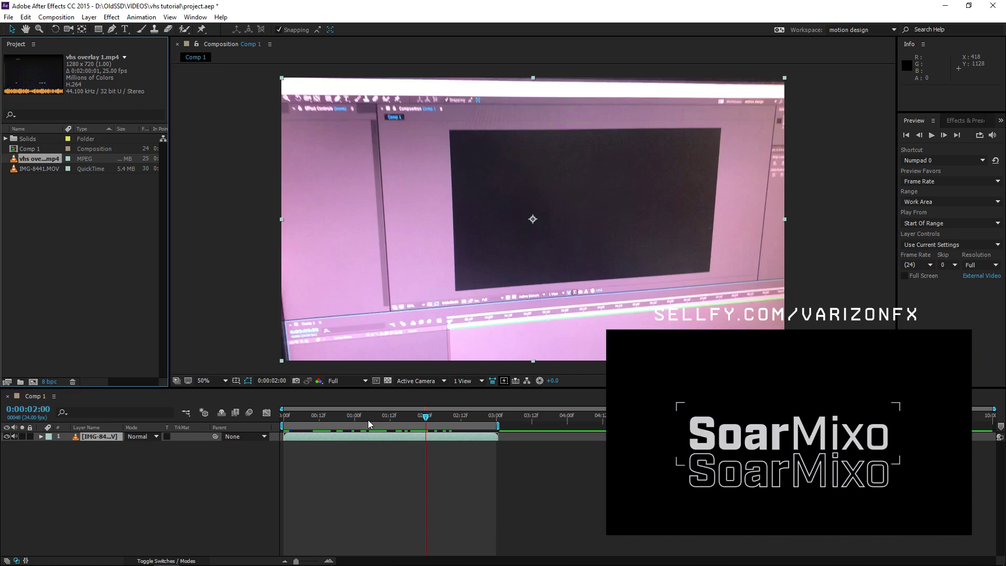
pyautogui.moveTo(368, 416); pyautogui.dragTo(283, 418)
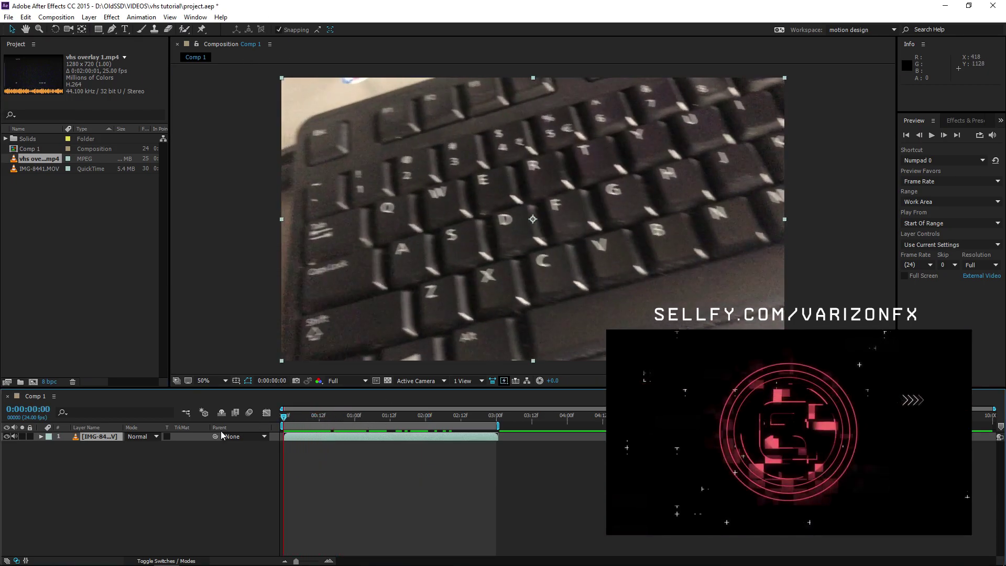
pyautogui.rightClick(130, 488)
# Step: Create a black solid layer named 'crop', removing an accidental text layer first
pyautogui.click(137, 478)
pyautogui.rightClick(83, 462)
pyautogui.moveTo(158, 362)
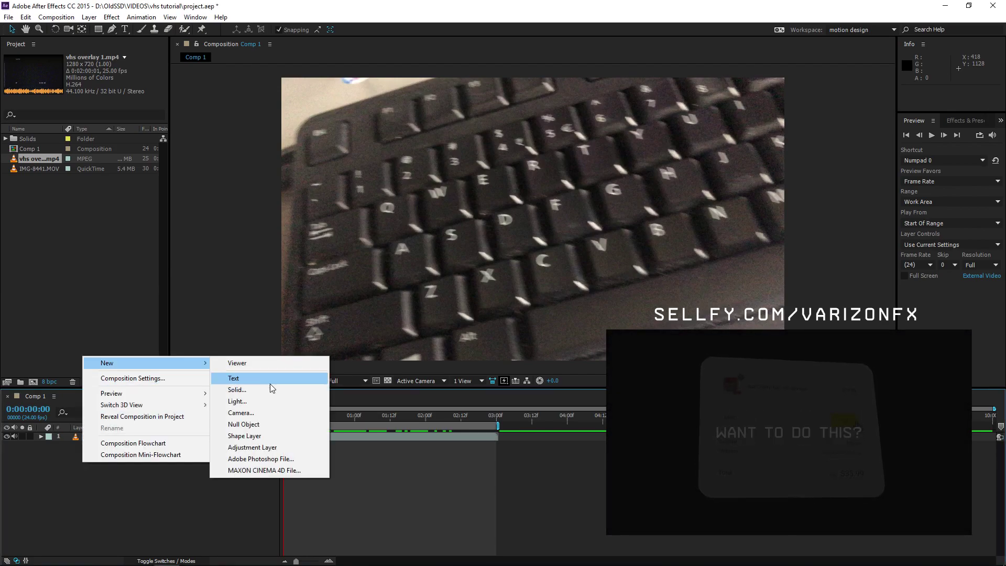
pyautogui.click(267, 379)
pyautogui.press('Delete')
pyautogui.rightClick(108, 456)
pyautogui.moveTo(134, 458)
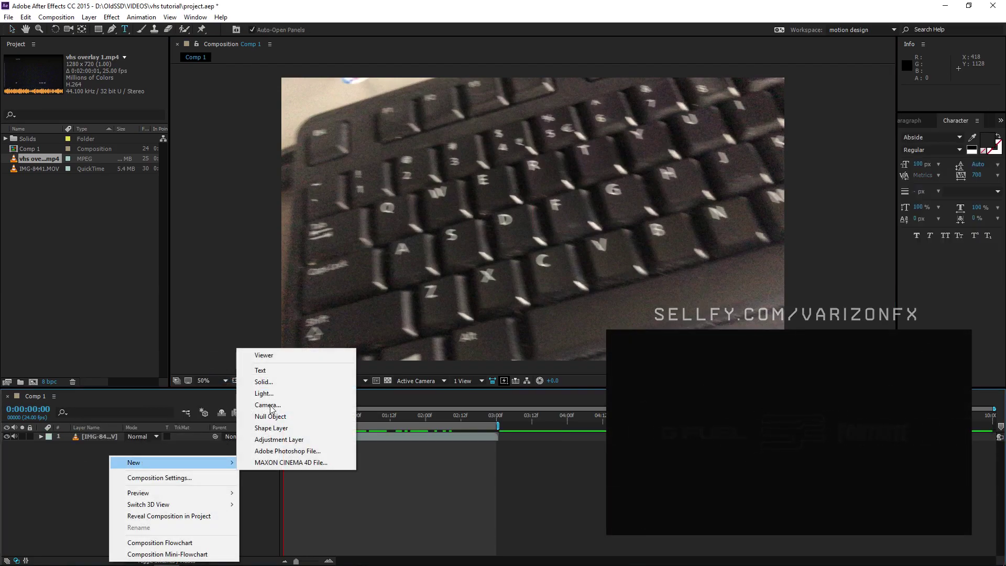
pyautogui.click(270, 379)
pyautogui.click(116, 183)
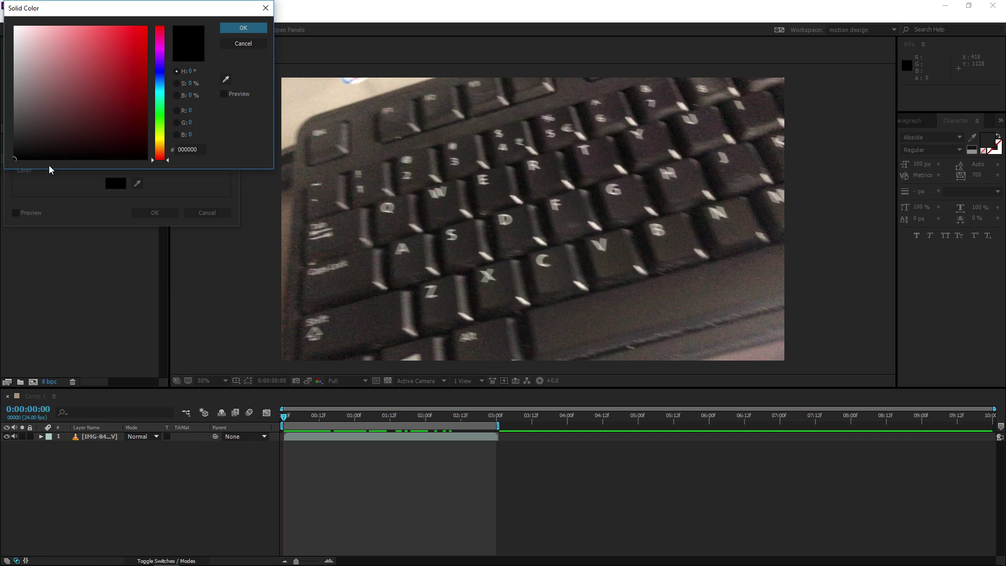
pyautogui.press('Escape')
pyautogui.click(107, 28)
pyautogui.write('crop')
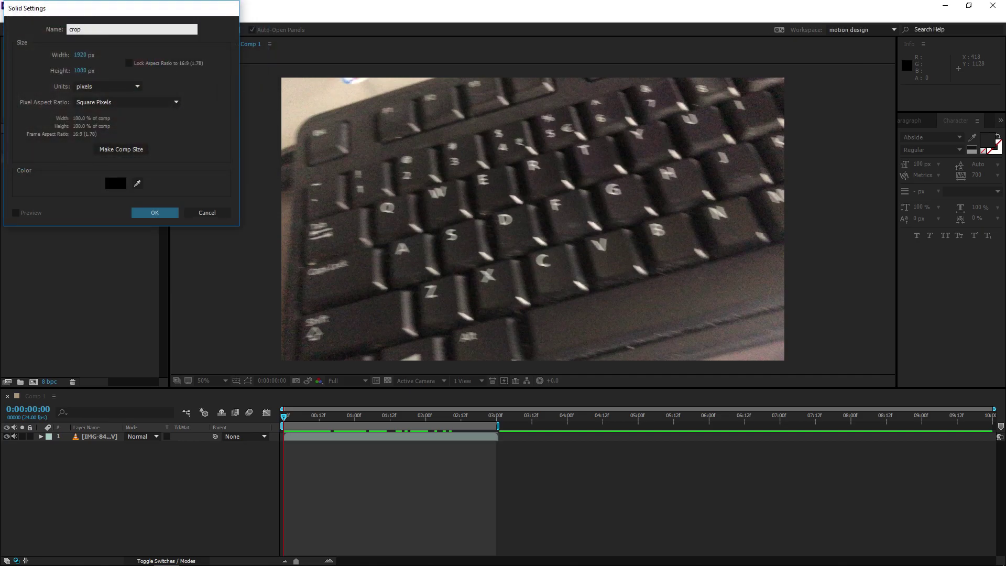
pyautogui.press('Return')
# Step: Apply CC Jaws to crop with Height 0%, Direction 90° and Completion 75%
pyautogui.click(1001, 120)
pyautogui.click(939, 130)
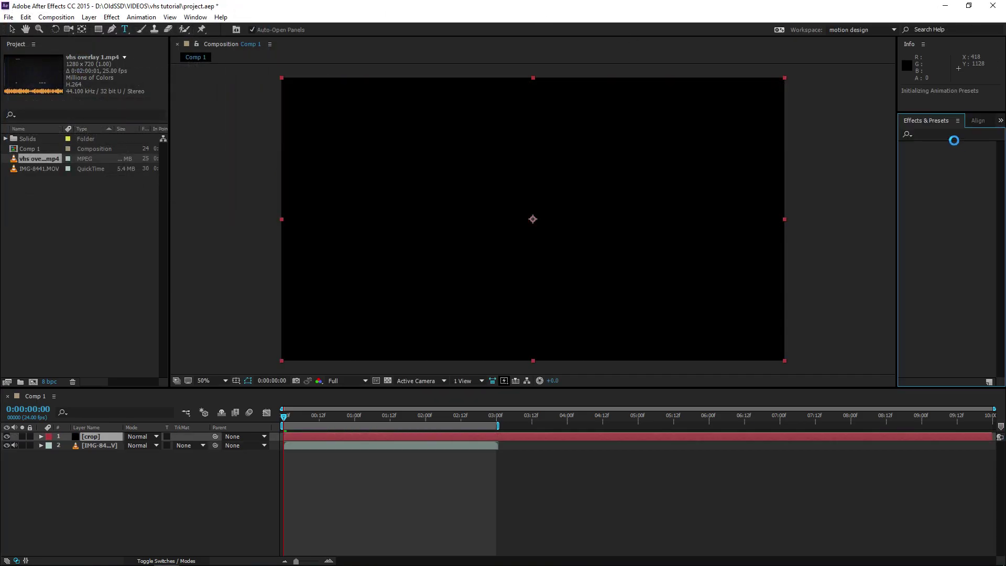
pyautogui.click(939, 132)
pyautogui.write('cc')
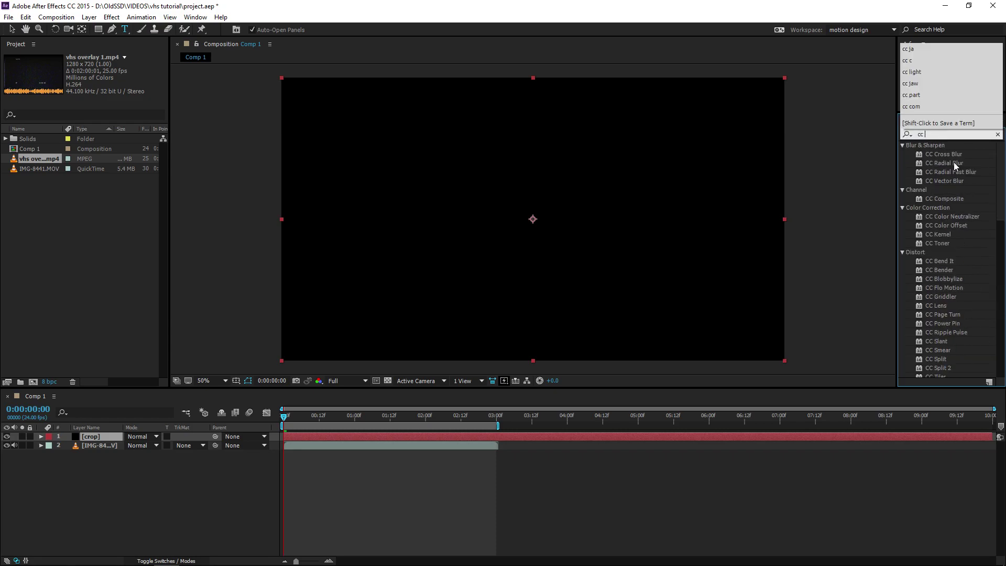
pyautogui.write(' jaws')
pyautogui.moveTo(938, 154); pyautogui.dragTo(490, 215)
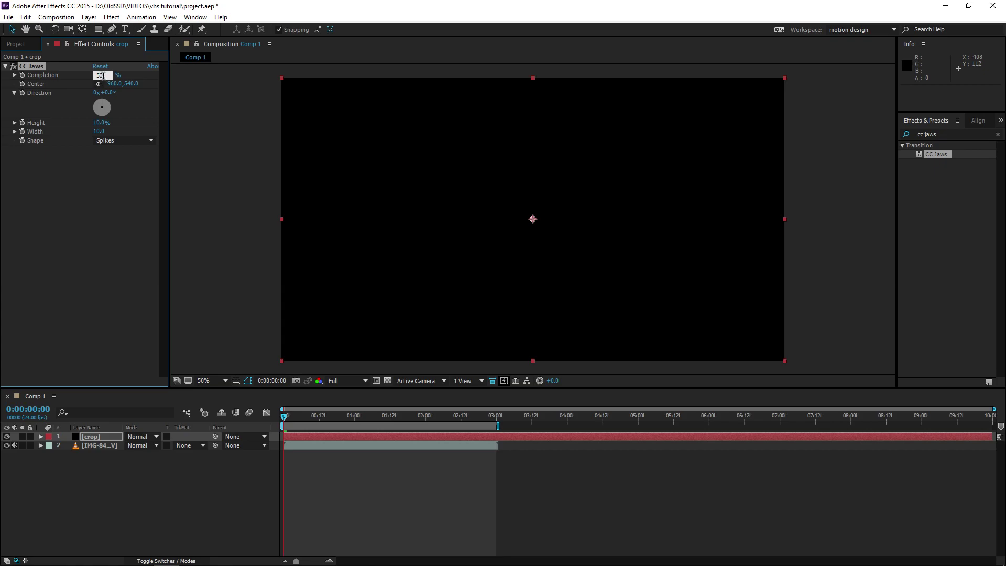
pyautogui.press('Return')
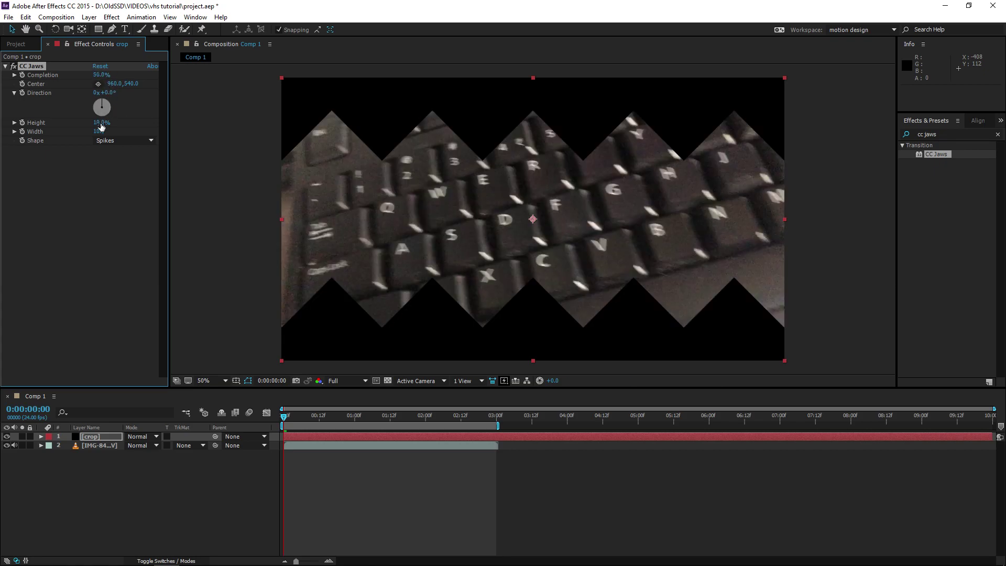
pyautogui.moveTo(102, 127); pyautogui.dragTo(26, 122)
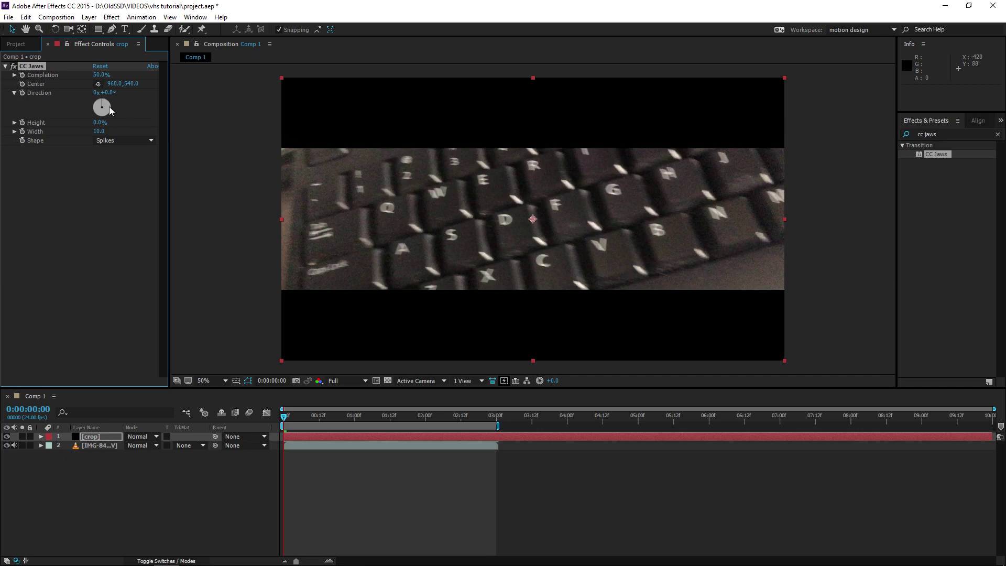
pyautogui.moveTo(110, 109); pyautogui.dragTo(102, 79)
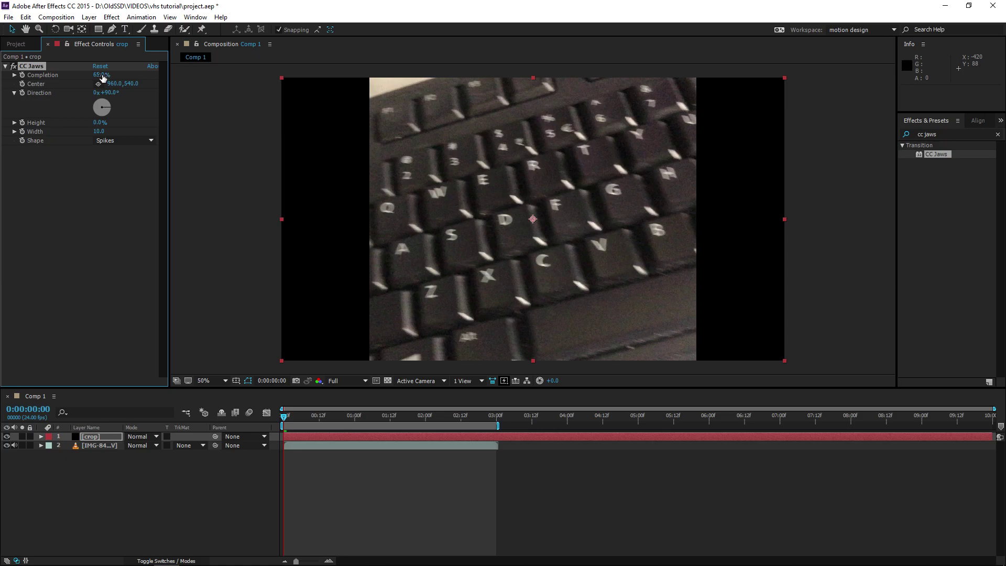
pyautogui.press('Return')
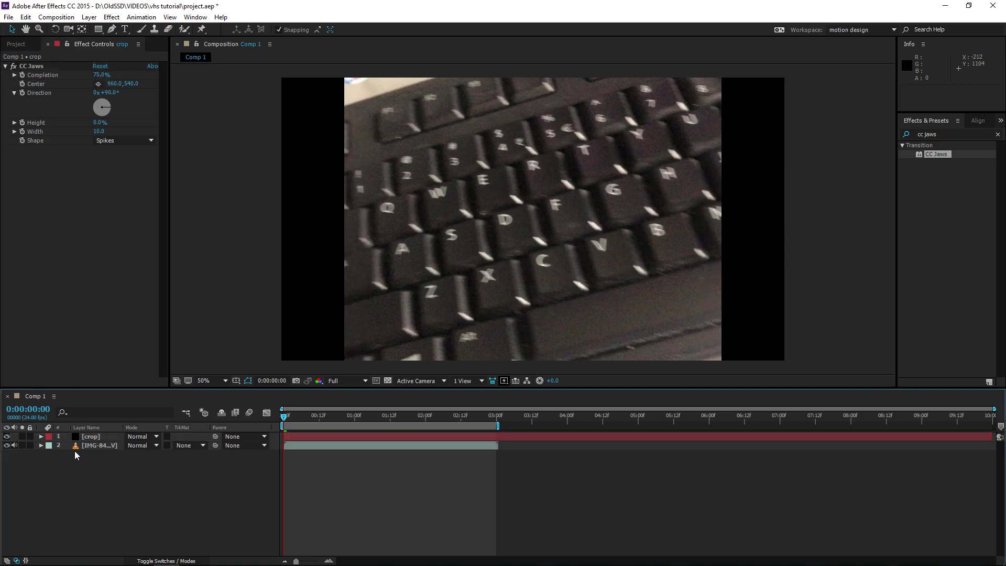
pyautogui.click(73, 446)
pyautogui.click(73, 461)
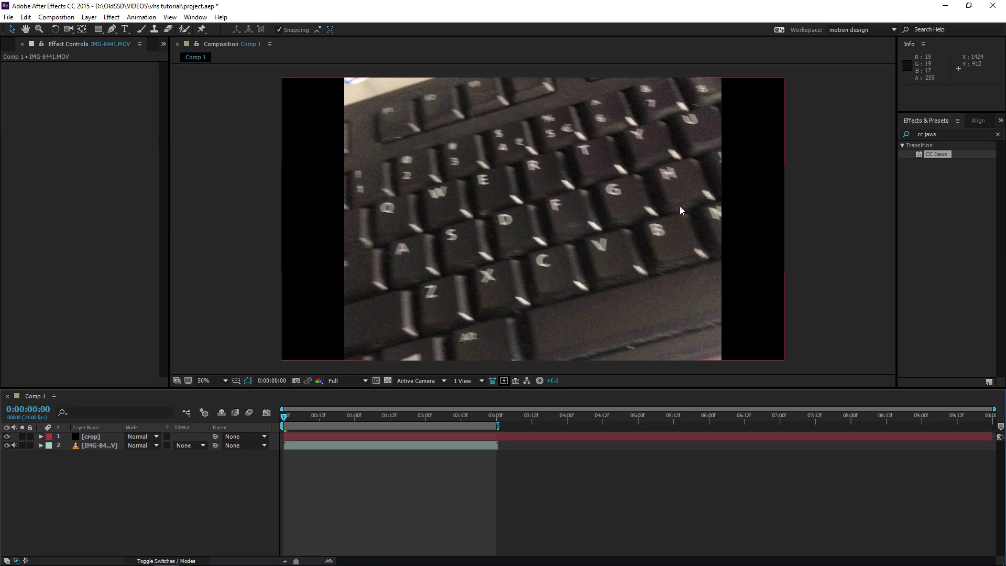
pyautogui.moveTo(287, 422); pyautogui.dragTo(185, 422)
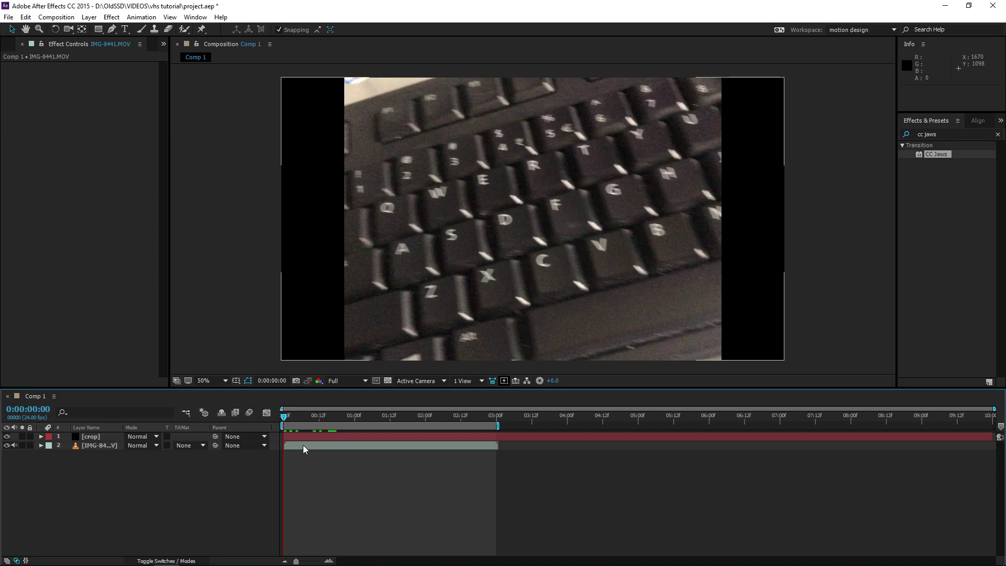
pyautogui.hotkey('ctrl', 'k')
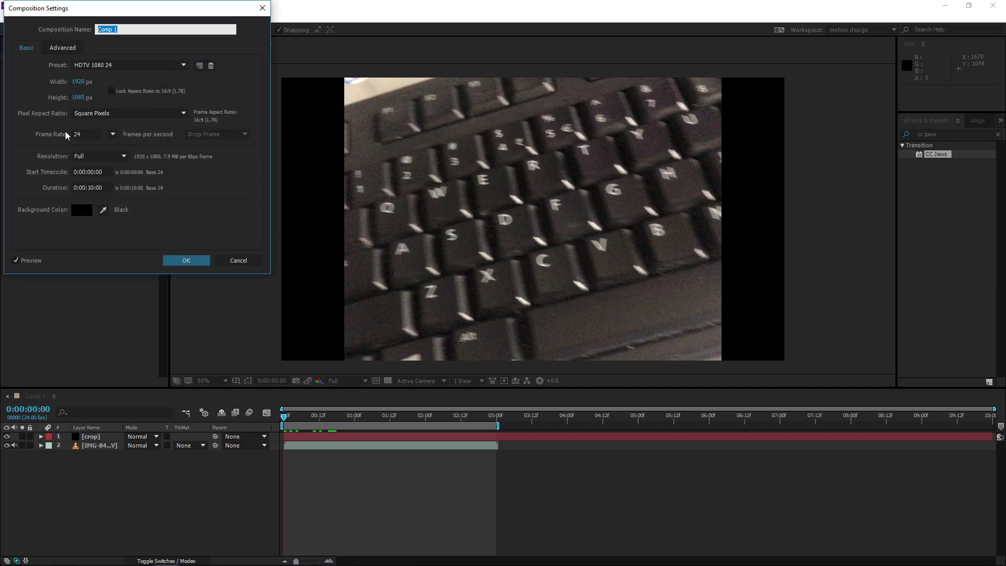
pyautogui.click(207, 265)
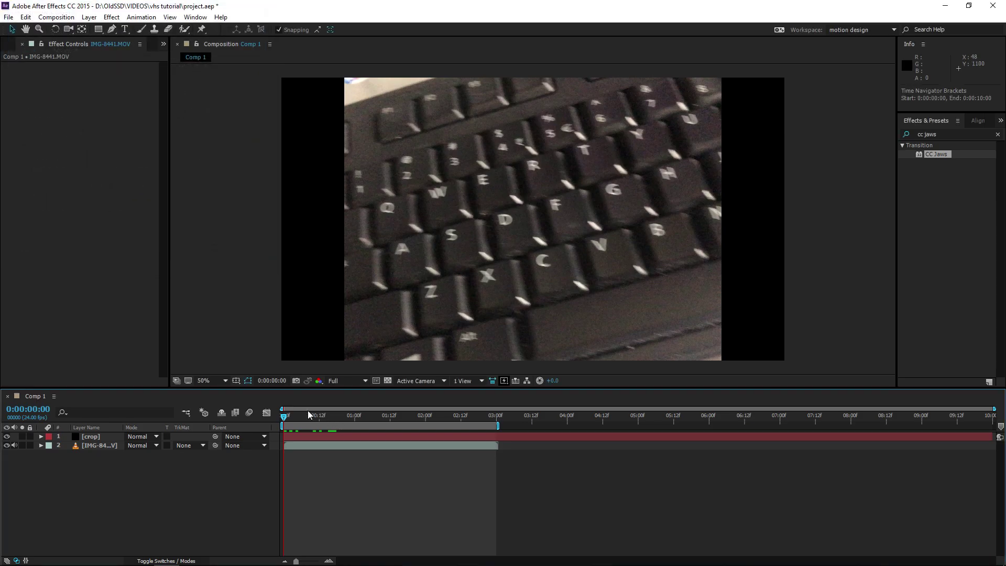
# Step: Add an adjustment layer named 'fx' and place it below the crop layer
pyautogui.rightClick(59, 478)
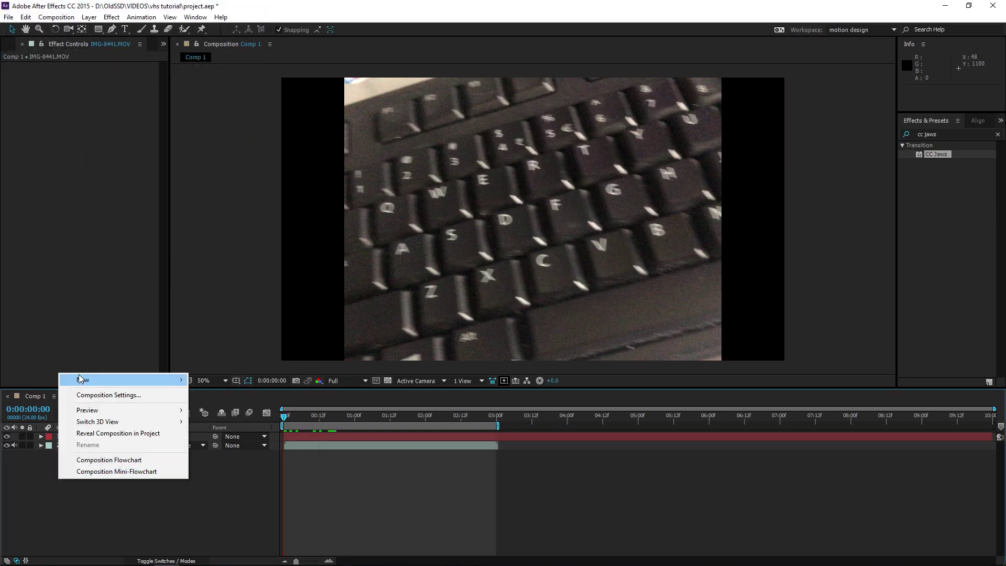
pyautogui.moveTo(126, 379)
pyautogui.click(242, 465)
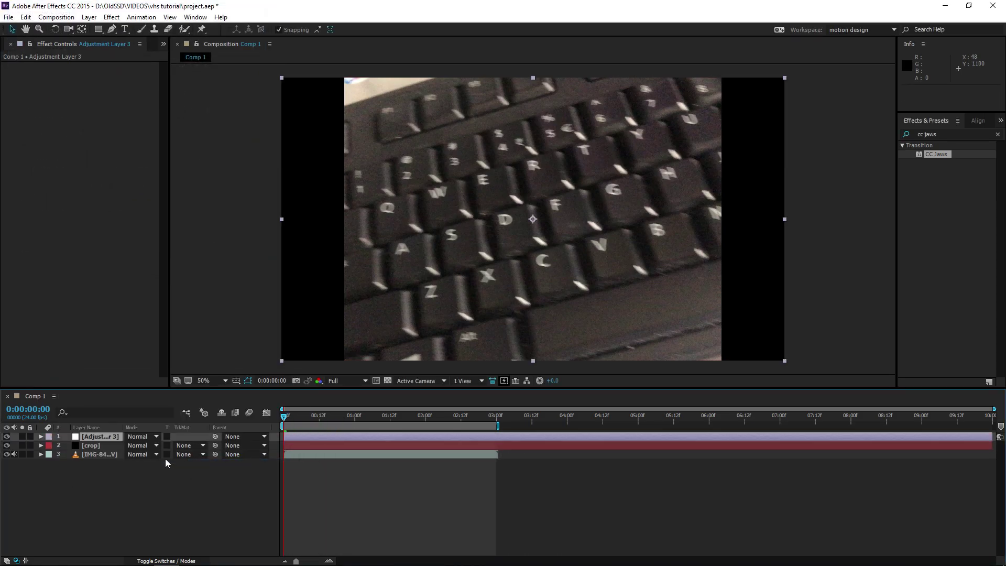
pyautogui.write('fx')
pyautogui.press('Return')
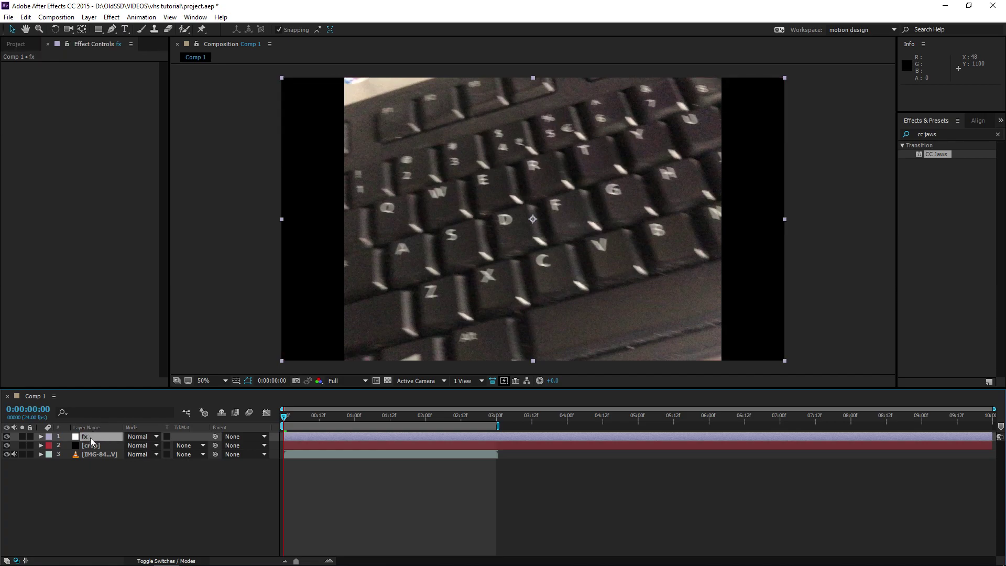
pyautogui.moveTo(94, 438); pyautogui.dragTo(97, 450)
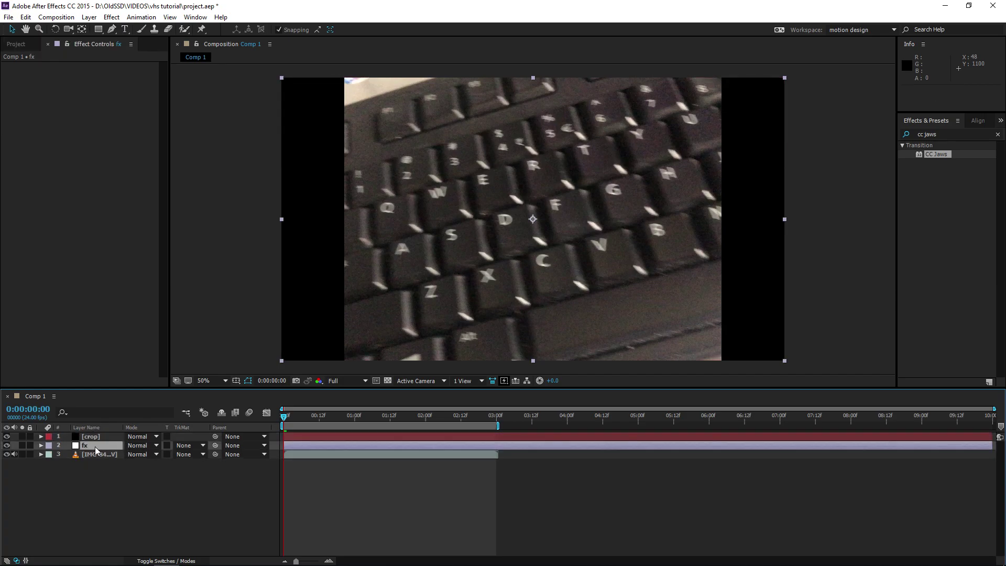
# Step: Apply Emboss and Color Emboss to fx from an 'emboss' search, then clear the search
pyautogui.click(956, 132)
pyautogui.write('emobb')
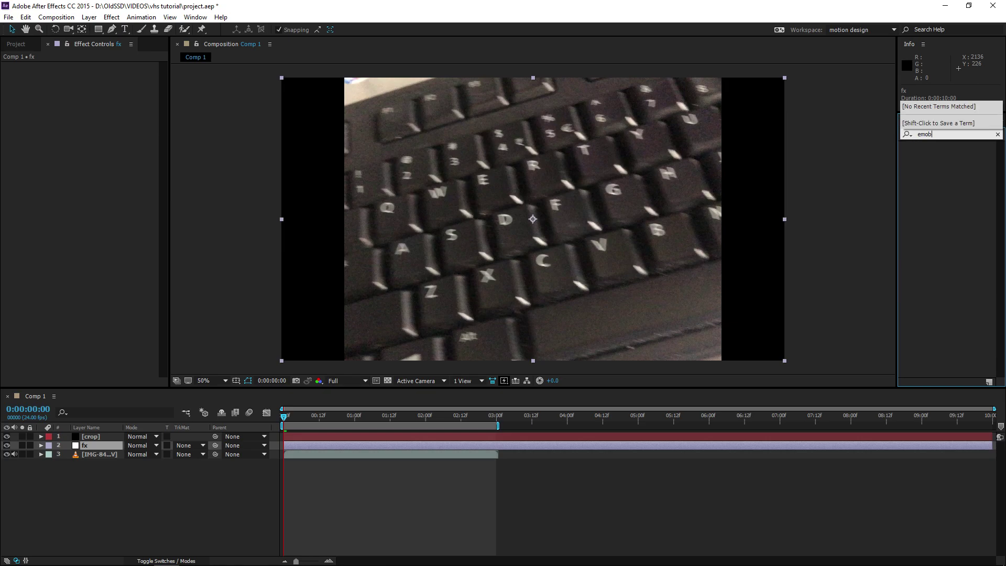
pyautogui.press('BackSpace')
pyautogui.press('BackSpace')
pyautogui.write('boss')
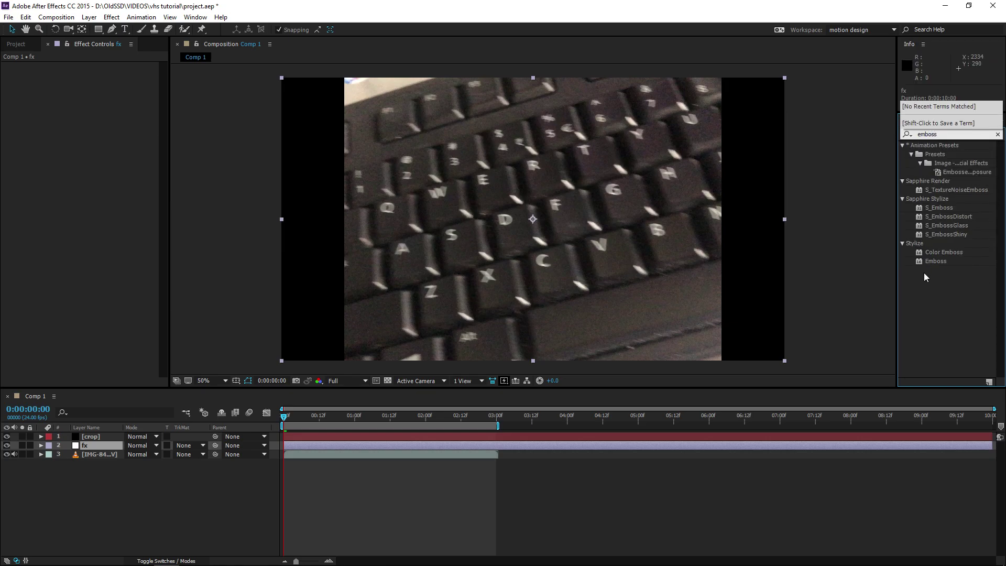
pyautogui.doubleClick(935, 261)
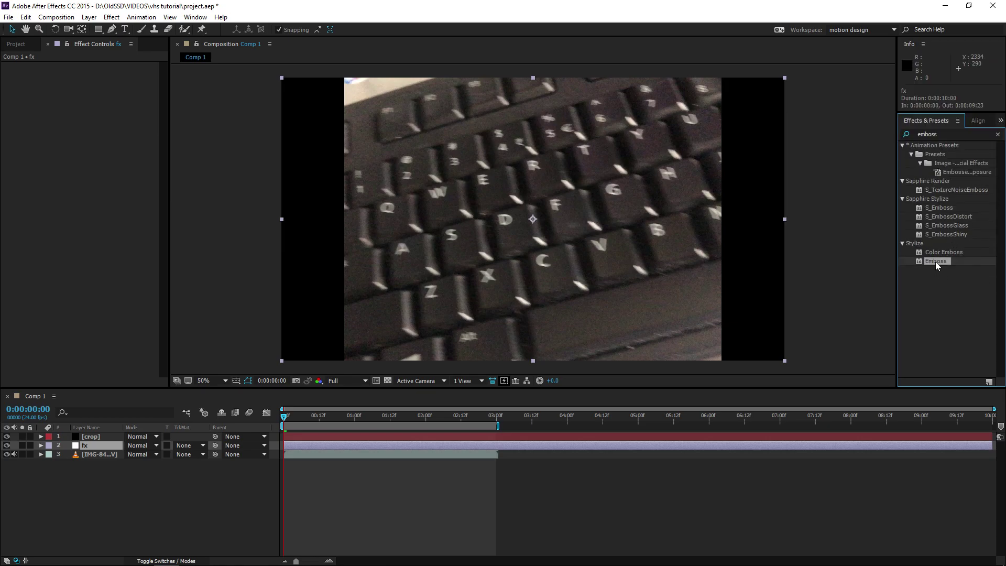
pyautogui.doubleClick(939, 252)
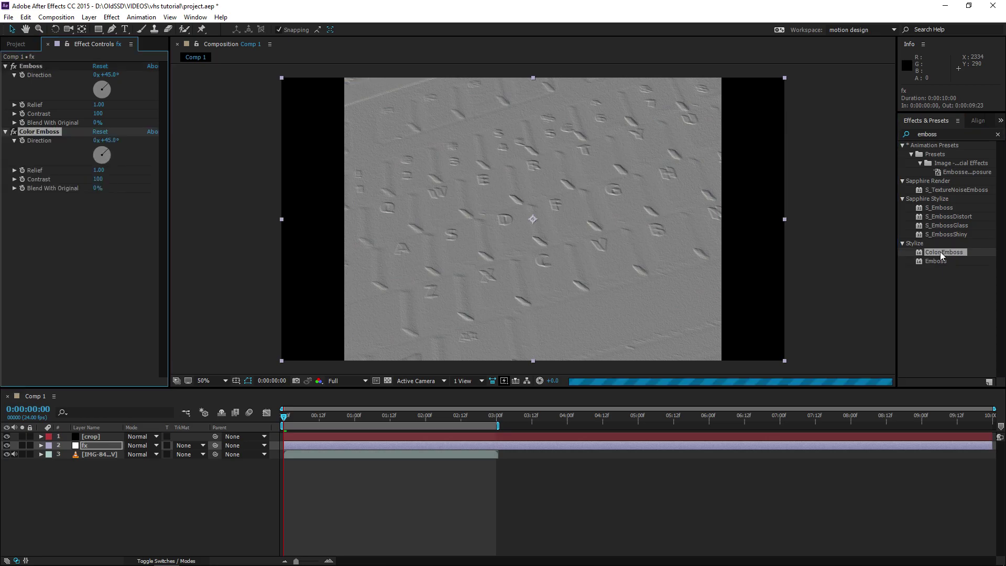
pyautogui.click(965, 131)
pyautogui.press('BackSpace')
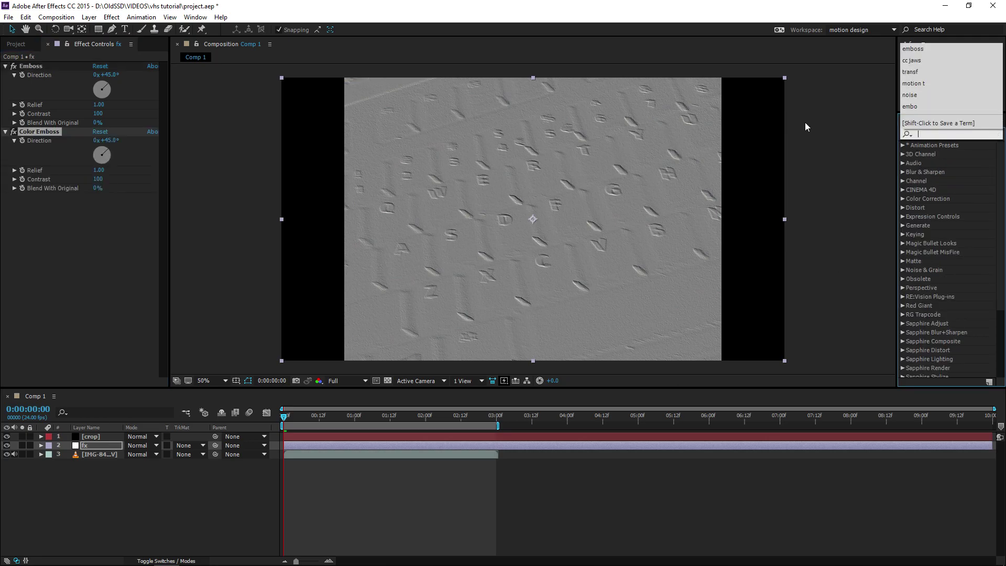
# Step: Add the Noise effect to fx and switch off Color Emboss
pyautogui.write('noise')
pyautogui.doubleClick(926, 163)
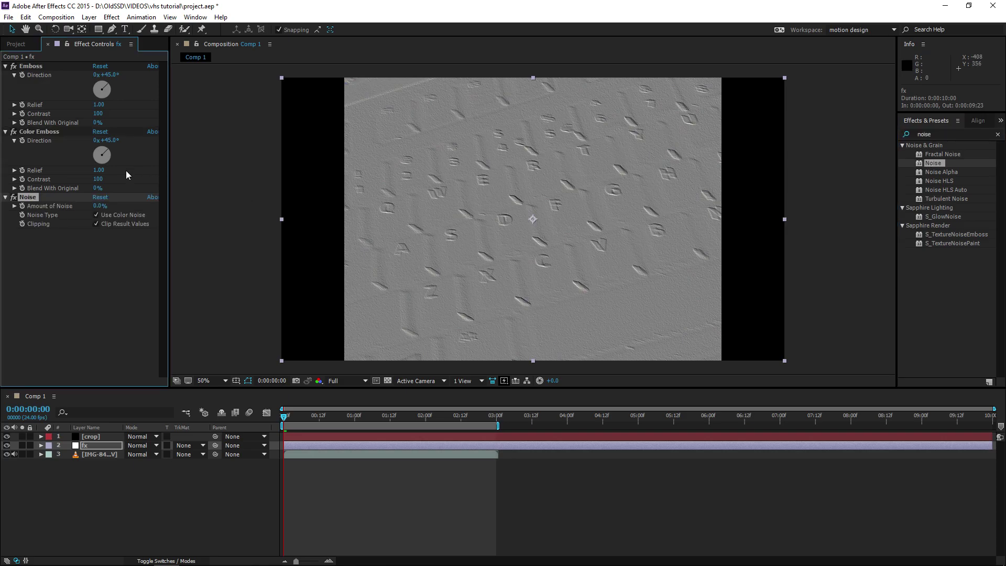
pyautogui.click(14, 132)
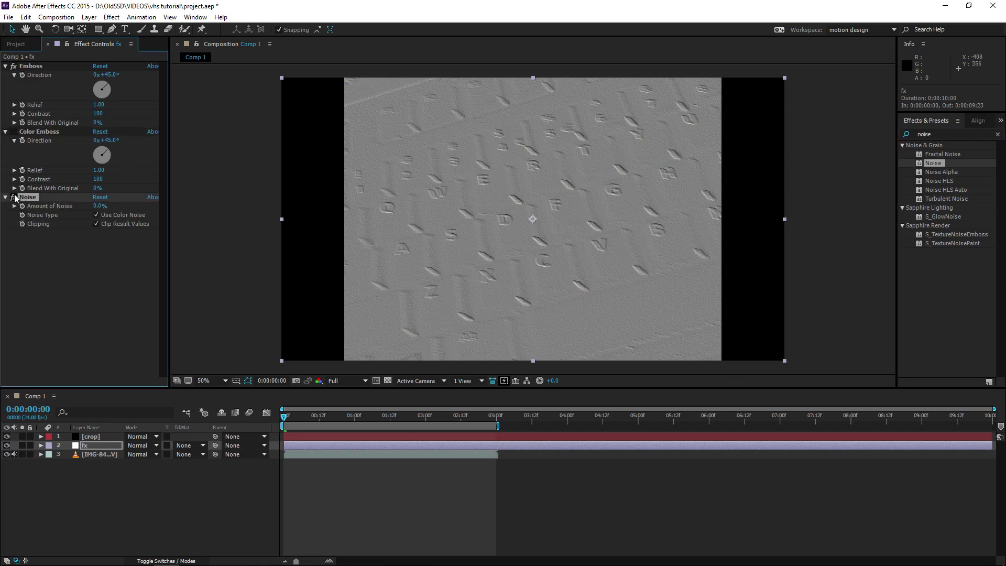
pyautogui.click(13, 239)
# Step: Set Emboss to Blend With Original 85%, Relief 4.00 and Contrast 500
pyautogui.click(149, 449)
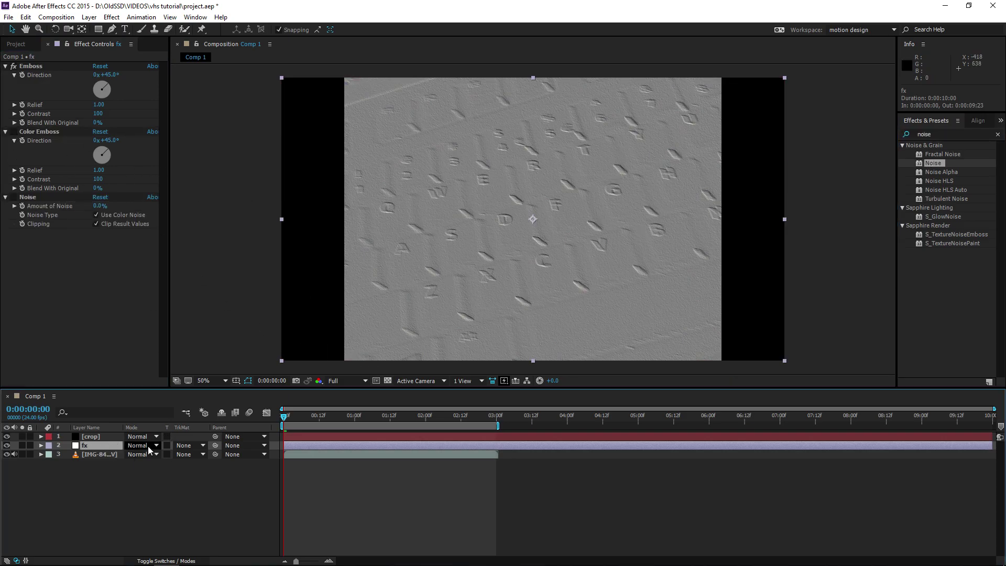
pyautogui.click(96, 123)
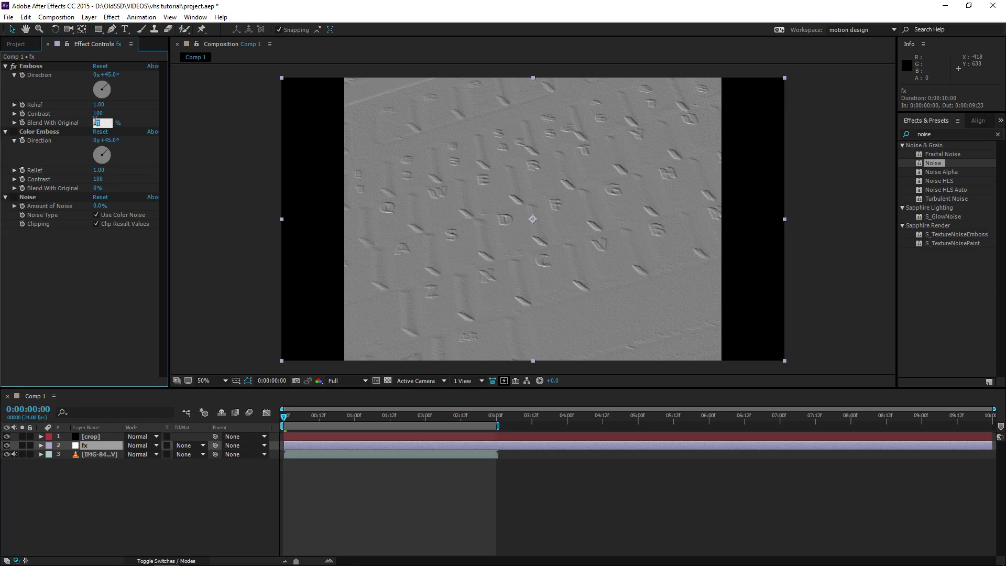
pyautogui.press('Return')
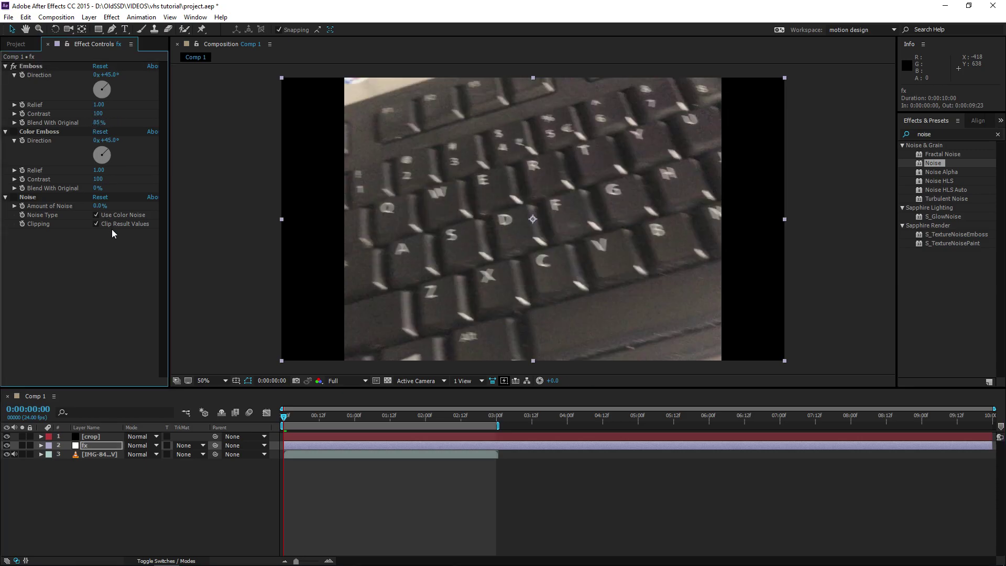
pyautogui.moveTo(97, 108)
pyautogui.mouseDown()
pyautogui.moveTo(116, 104)
pyautogui.moveTo(101, 117)
pyautogui.mouseUp()
pyautogui.write('00')
pyautogui.press('Return')
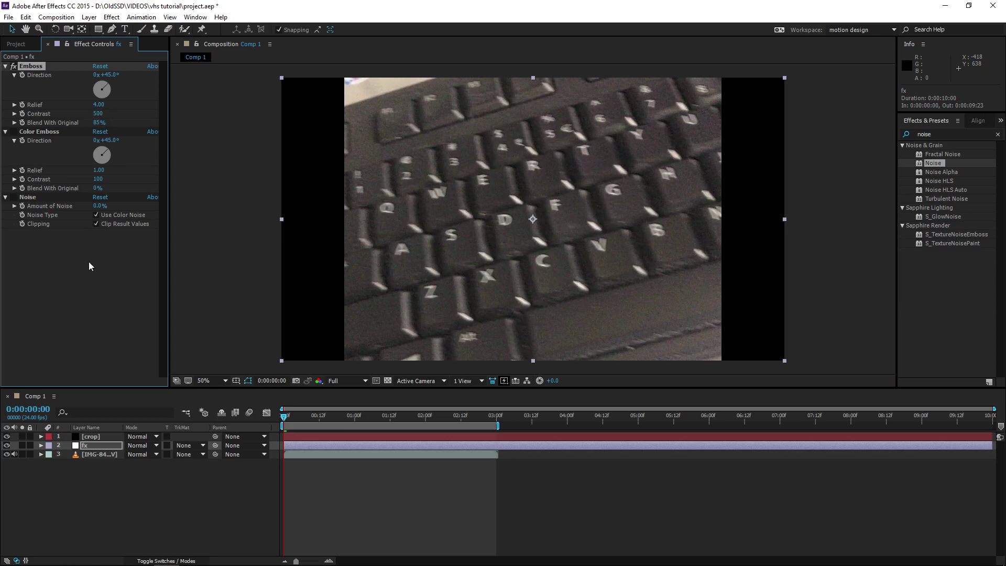
pyautogui.click(23, 101)
# Step: Toggle Emboss on and off to compare, then re-enable Color Emboss
pyautogui.click(14, 66)
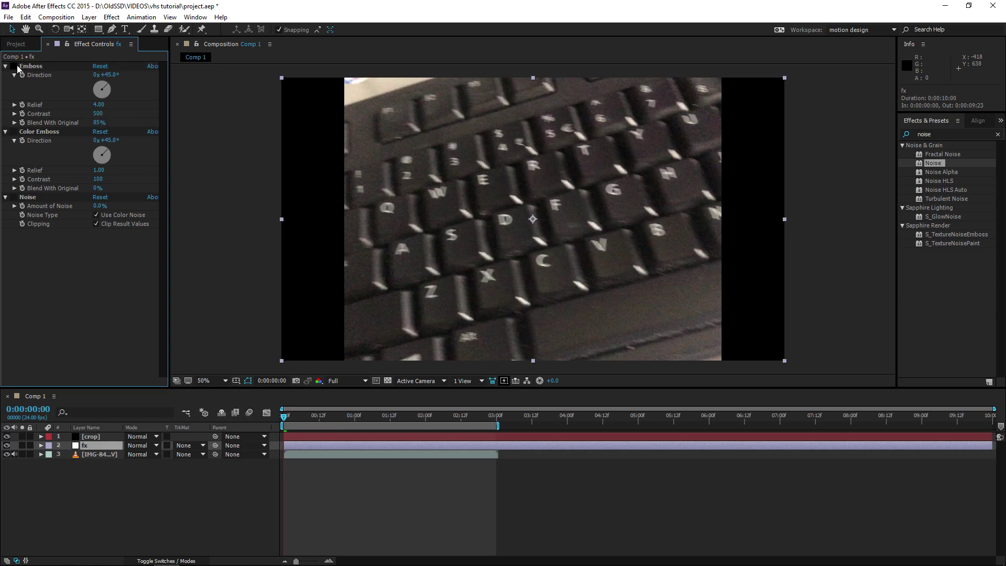
pyautogui.click(14, 66)
pyautogui.click(14, 66)
pyautogui.click(14, 66)
pyautogui.click(14, 66)
pyautogui.click(14, 66)
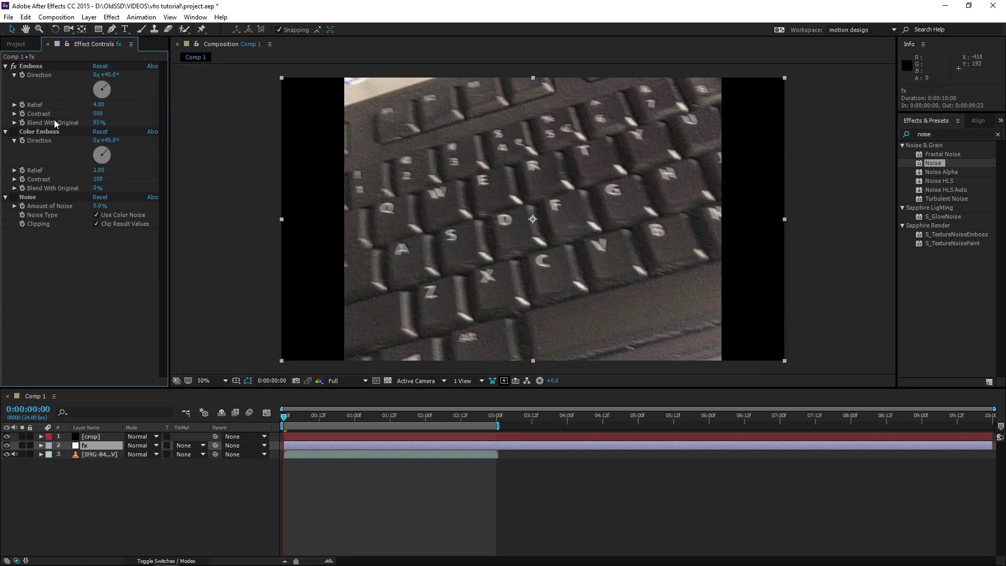
pyautogui.click(14, 131)
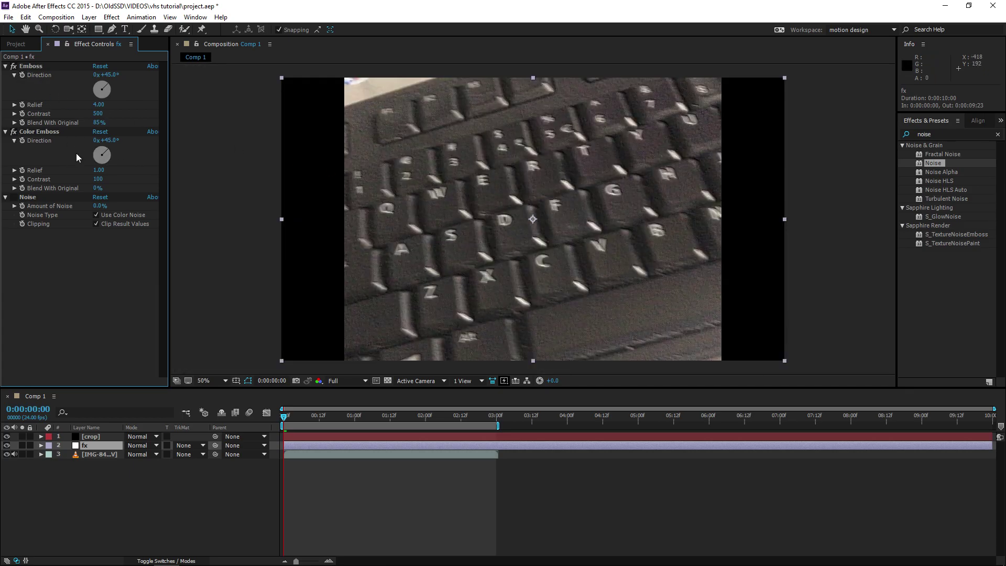
# Step: Give Color Emboss Relief 4.00, Contrast 500 and Blend With Original 85%
pyautogui.click(98, 178)
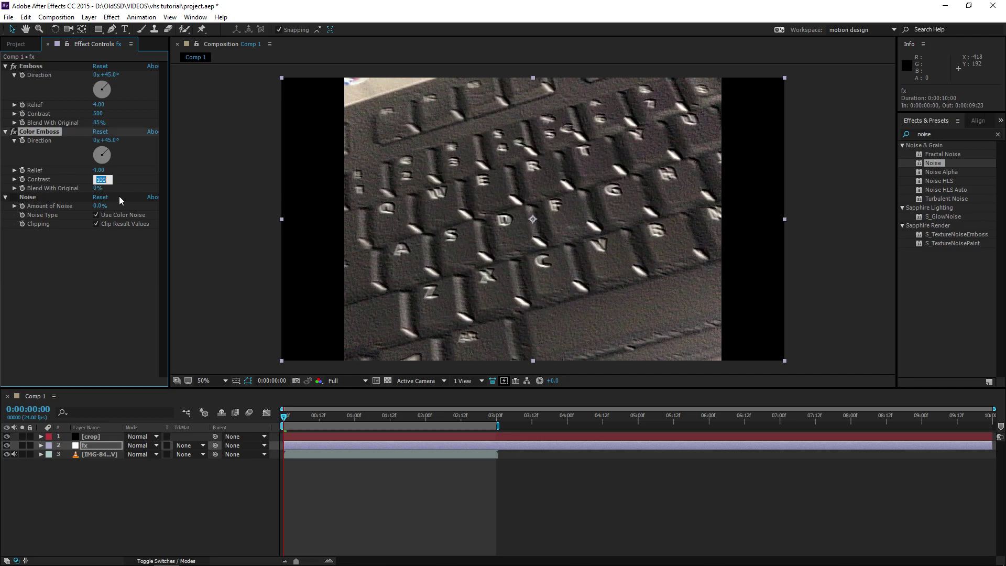
pyautogui.write('500')
pyautogui.press('Return')
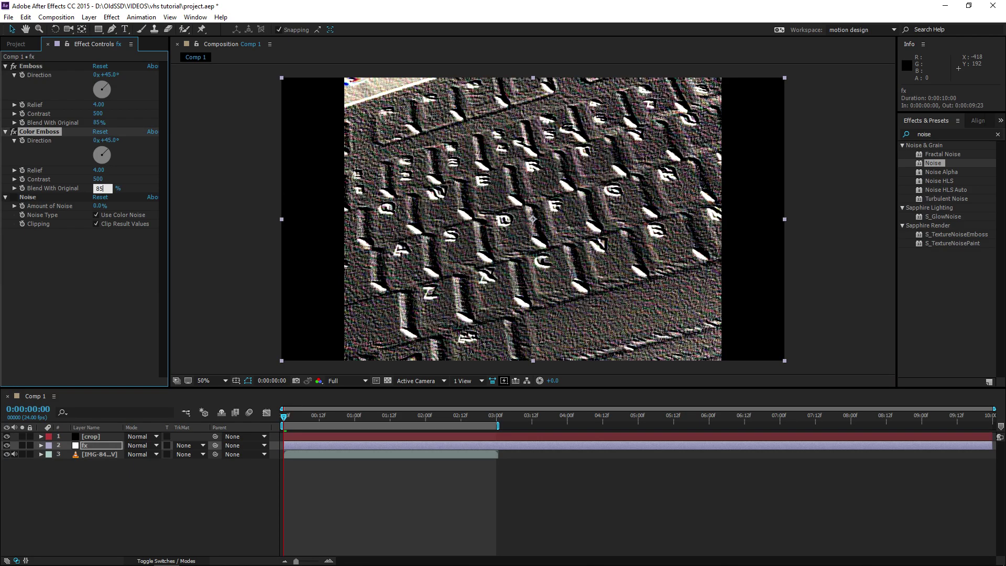
pyautogui.write('85')
pyautogui.press('Return')
pyautogui.click(99, 252)
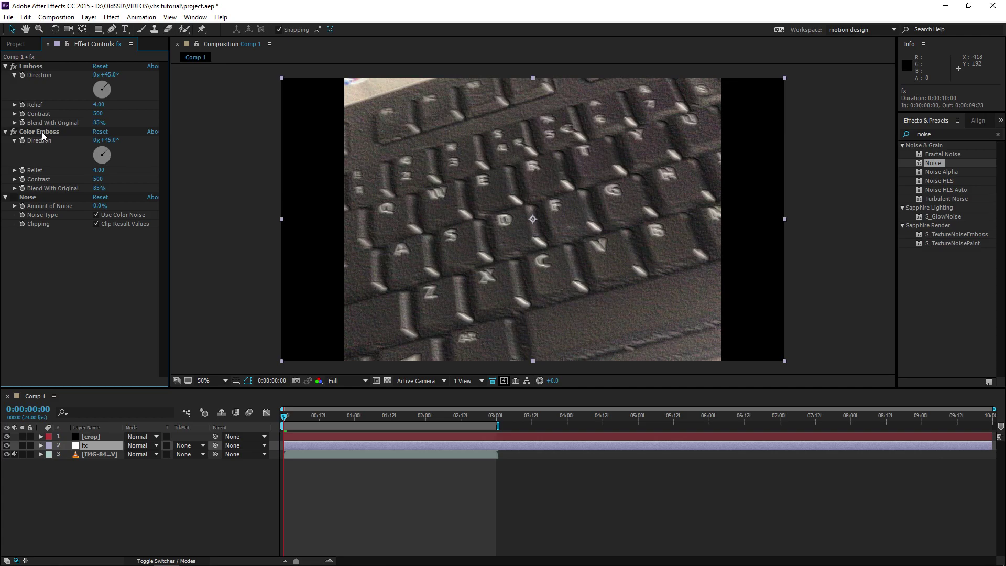
pyautogui.click(6, 132)
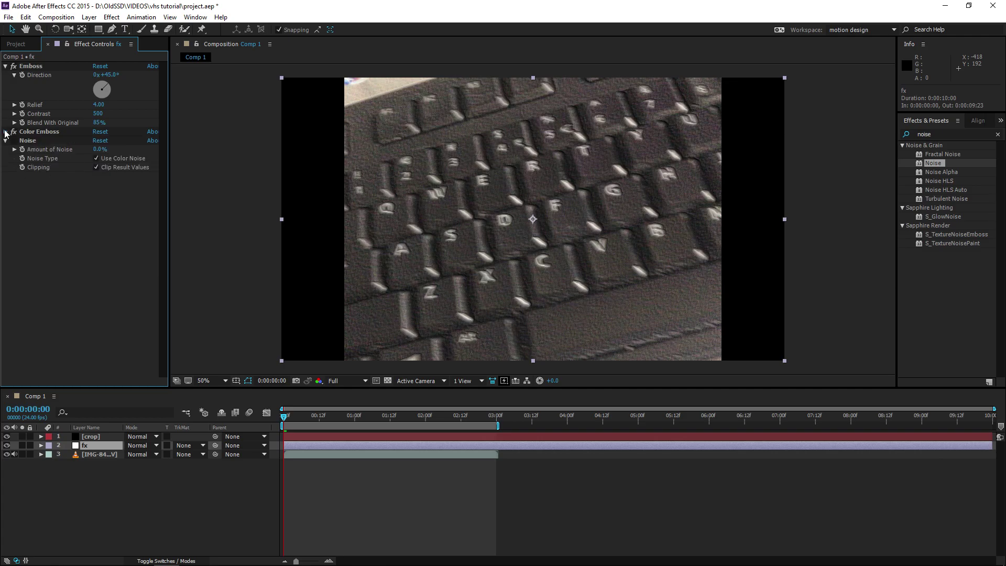
# Step: Preview the embossed keyboard footage from the start, checking around 0:00:01:04
pyautogui.click(6, 446)
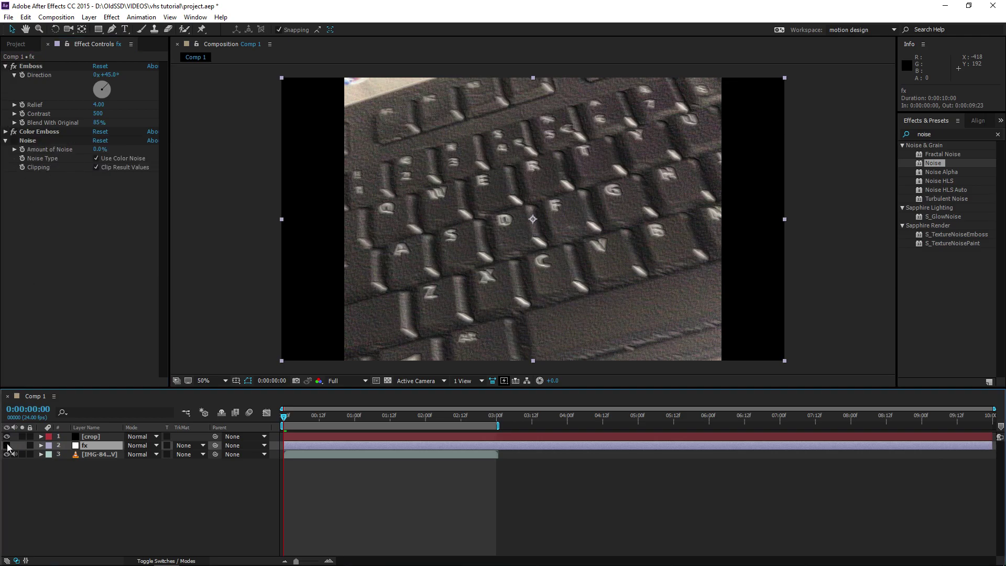
pyautogui.press('space')
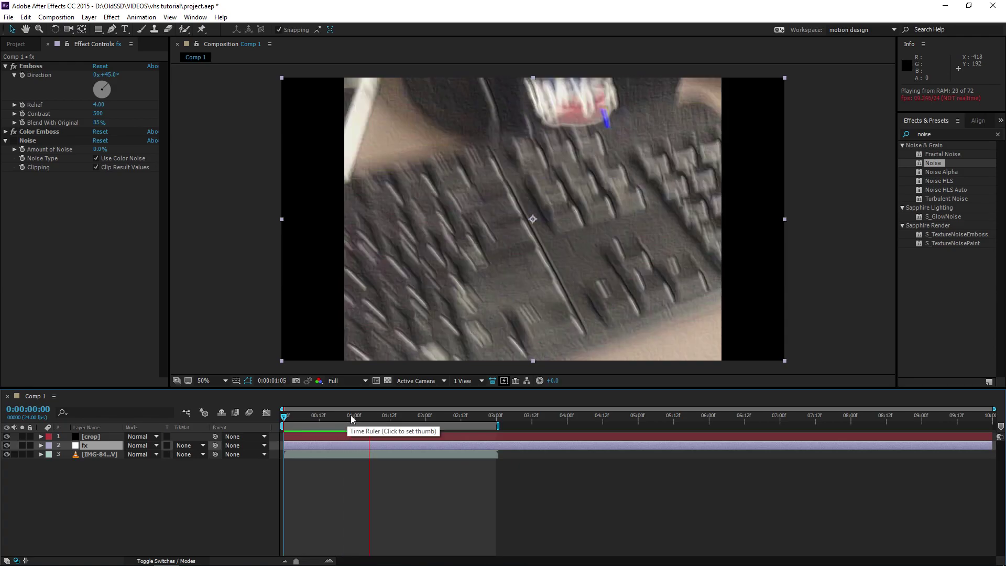
pyautogui.click(357, 415)
pyautogui.moveTo(358, 417); pyautogui.dragTo(367, 417)
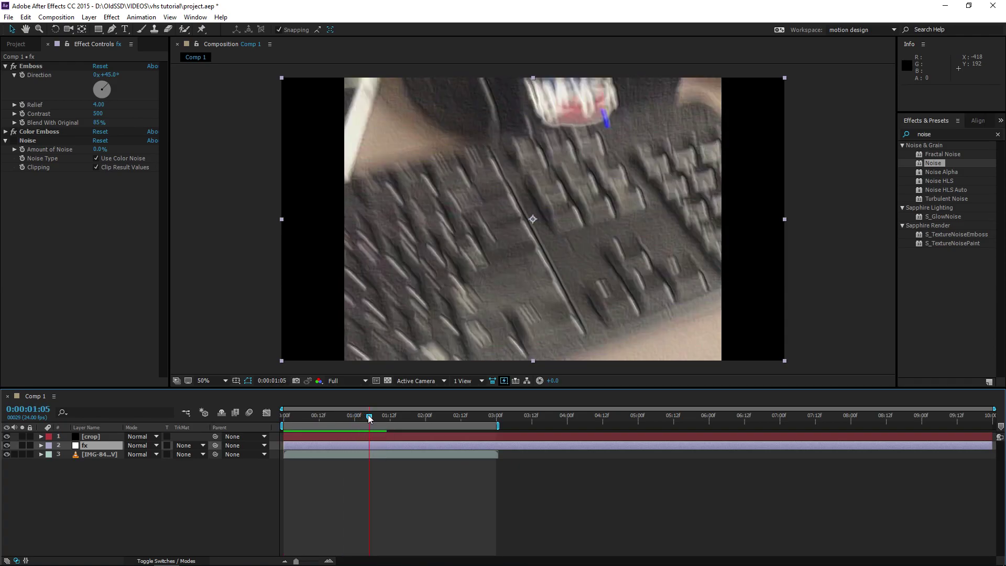
pyautogui.press('space')
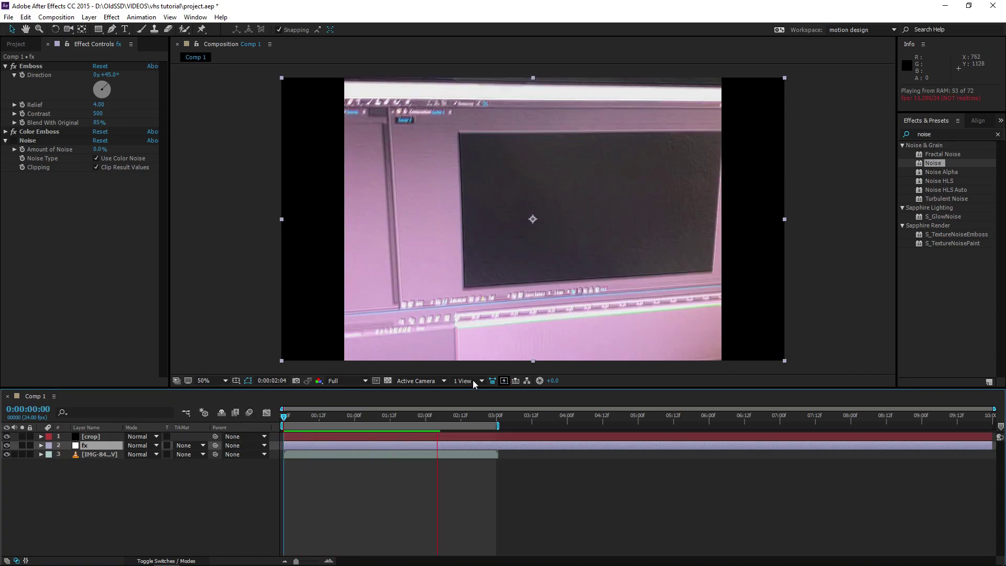
pyautogui.press('space')
pyautogui.press('space')
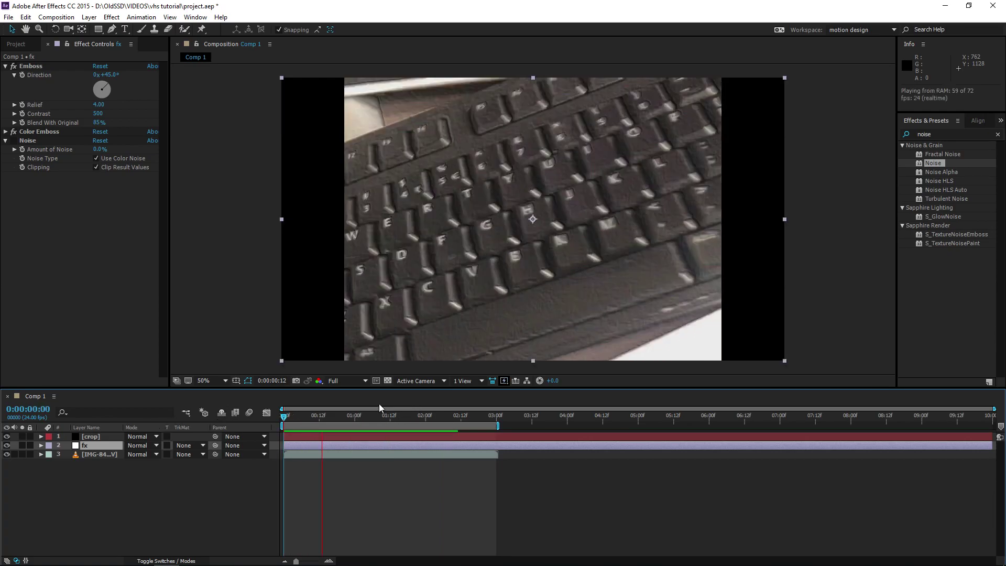
pyautogui.press('space')
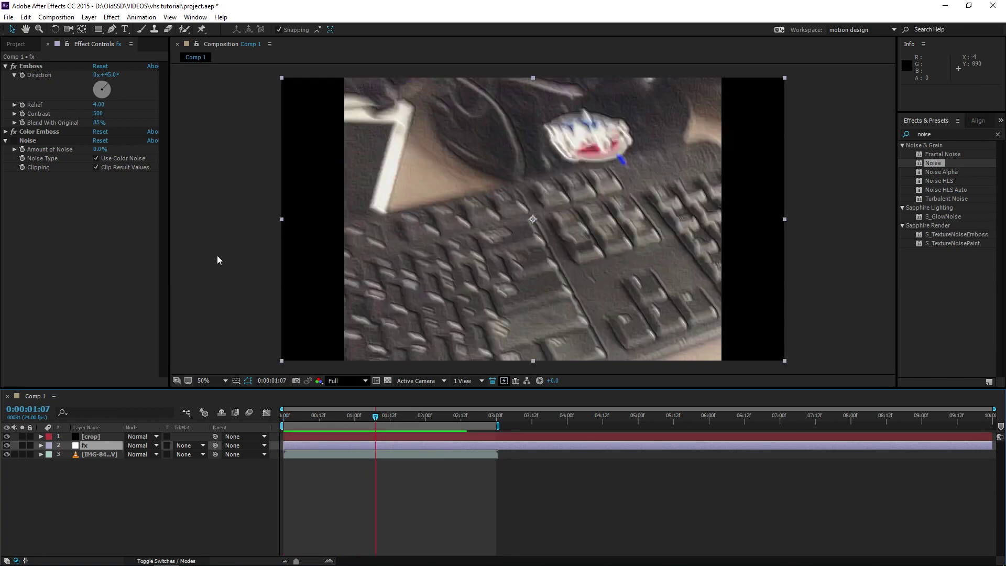
# Step: Enable Noise on the fx layer with Amount of Noise at 10%
pyautogui.click(13, 141)
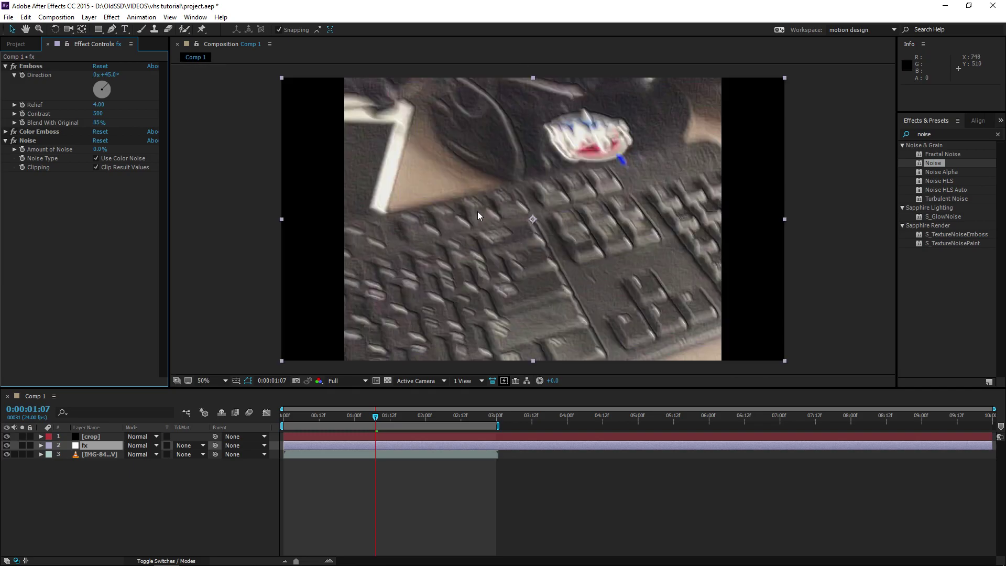
pyautogui.write('10')
pyautogui.press('Return')
pyautogui.scroll(2, 582, 197)
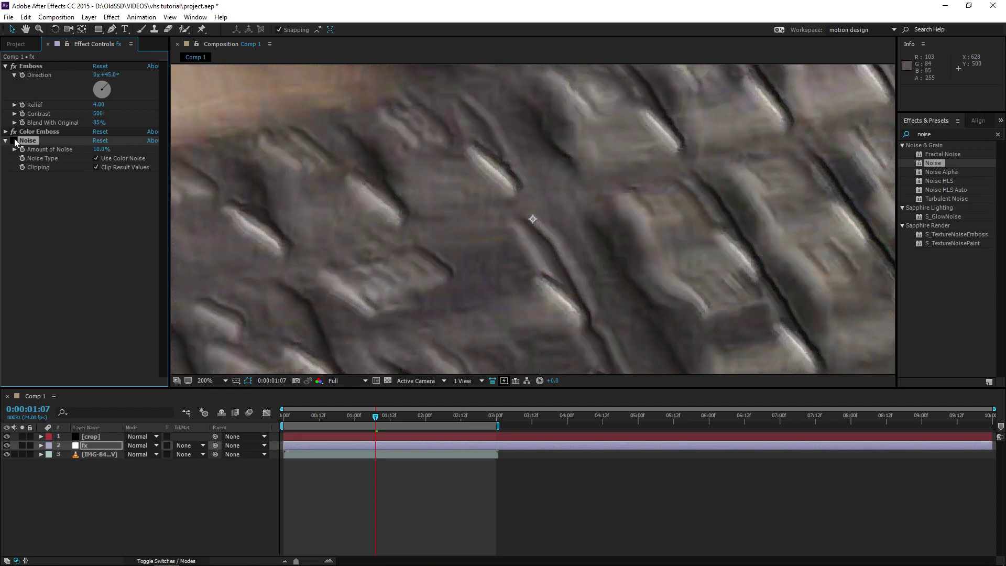
pyautogui.scroll(-2, 423, 181)
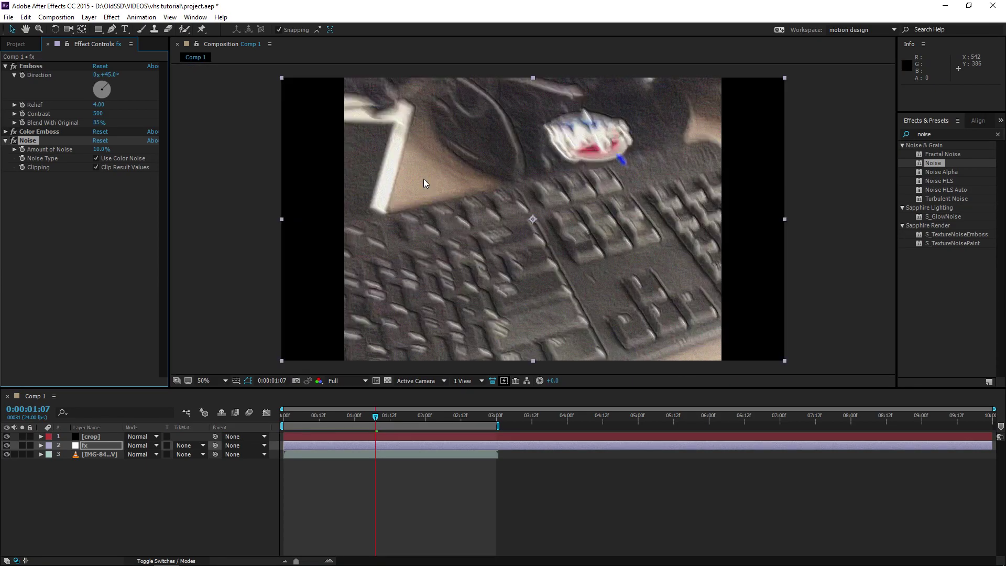
pyautogui.click(91, 436)
# Step: Place the vhs overlay footage above the fx layer, undoing an accidental crop rescale
pyautogui.click(16, 43)
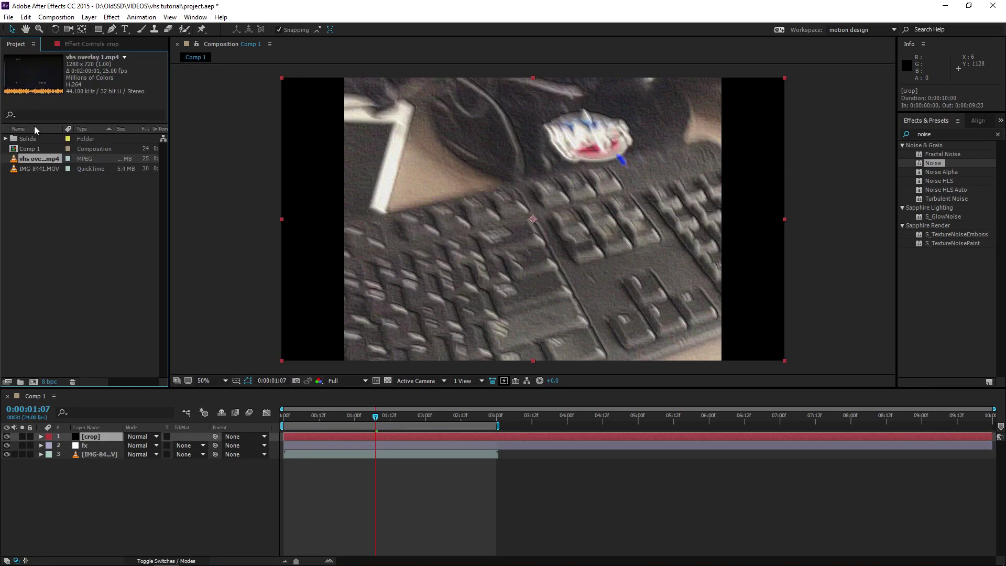
pyautogui.moveTo(73, 417); pyautogui.dragTo(94, 442)
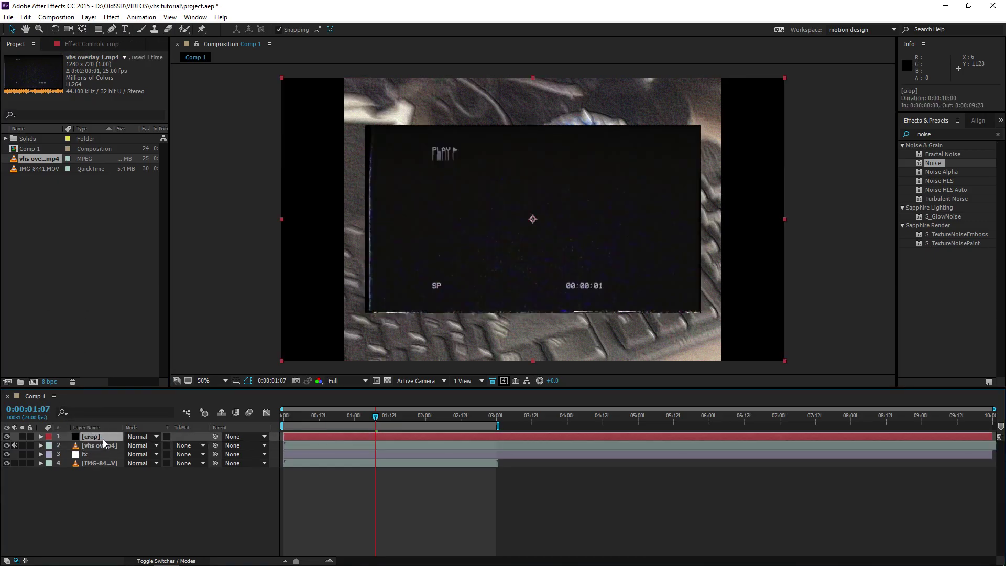
pyautogui.press('s')
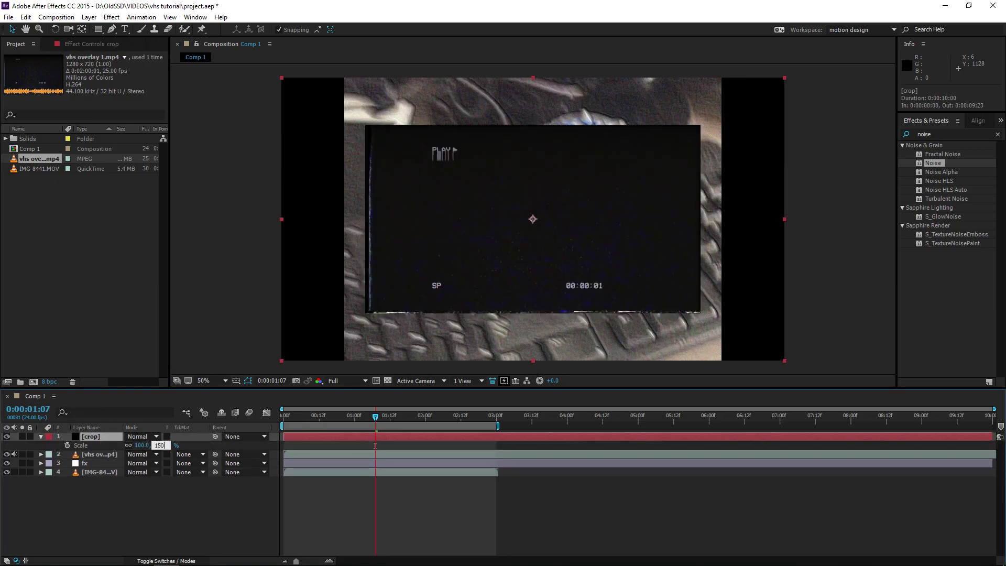
pyautogui.press('Return')
pyautogui.hotkey('ctrl', 'z')
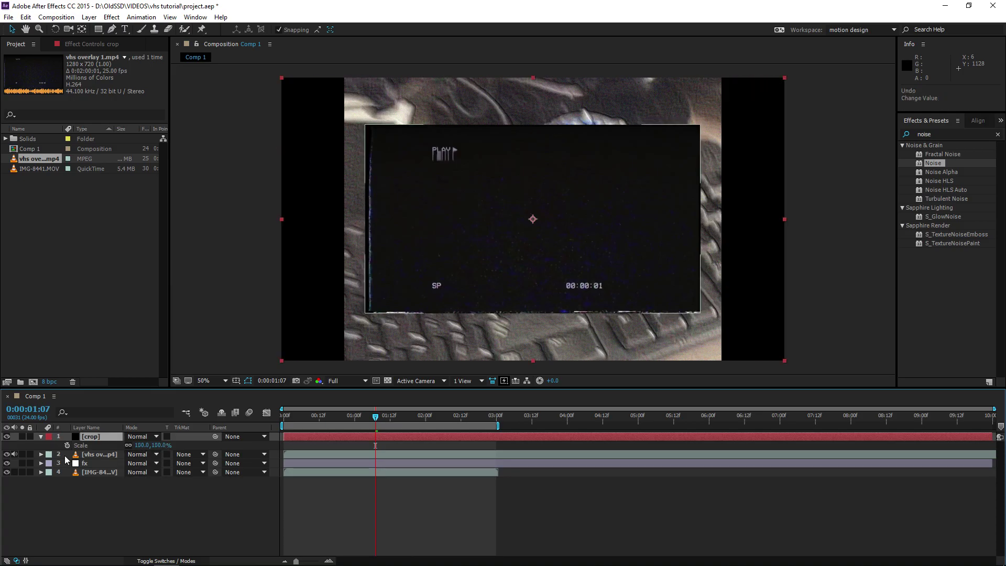
# Step: Scale the vhs overlay to 150% and set its mode to Screen, then check with crop hidden
pyautogui.click(65, 455)
pyautogui.press('s')
pyautogui.click(157, 463)
pyautogui.write('150')
pyautogui.press('Return')
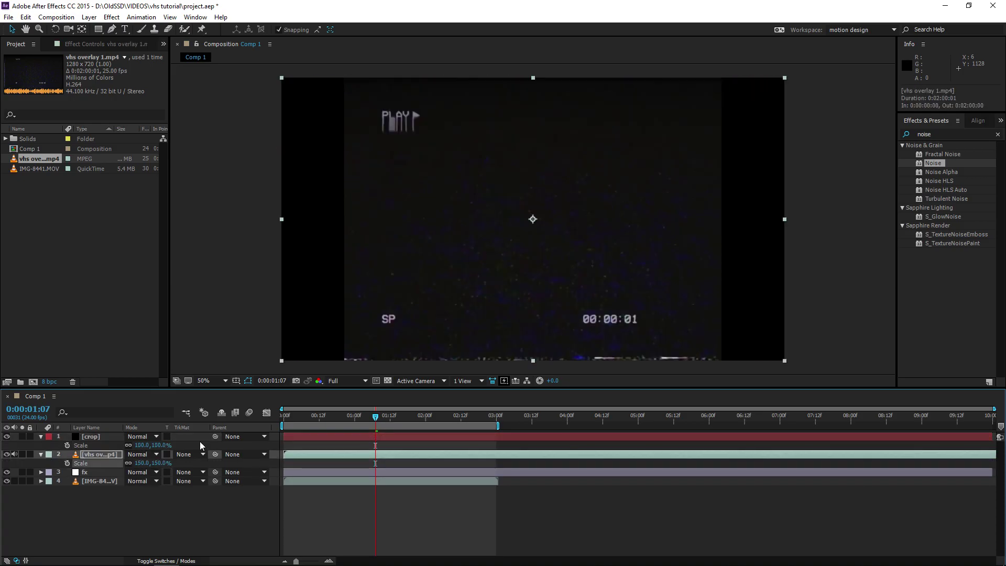
pyautogui.click(139, 454)
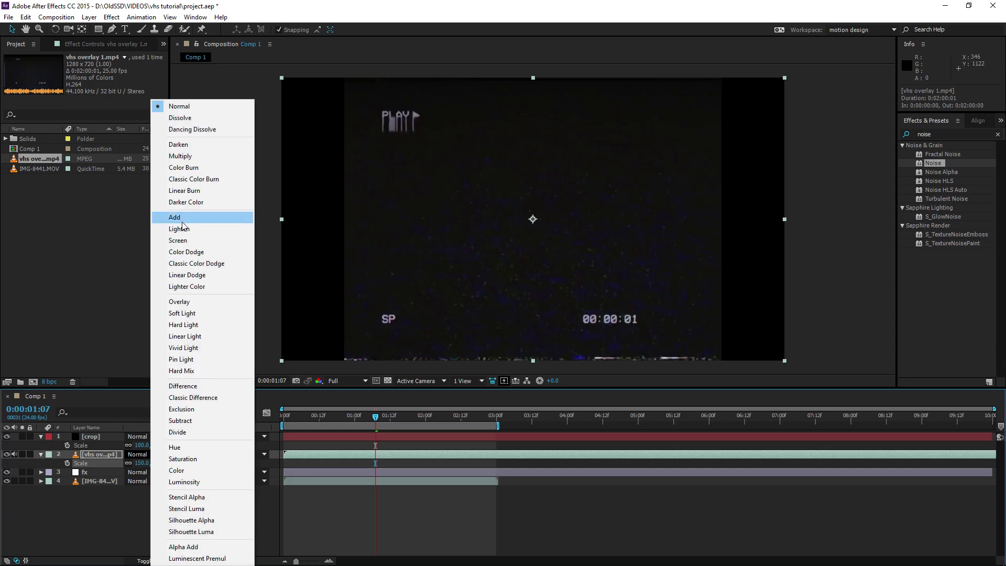
pyautogui.click(195, 242)
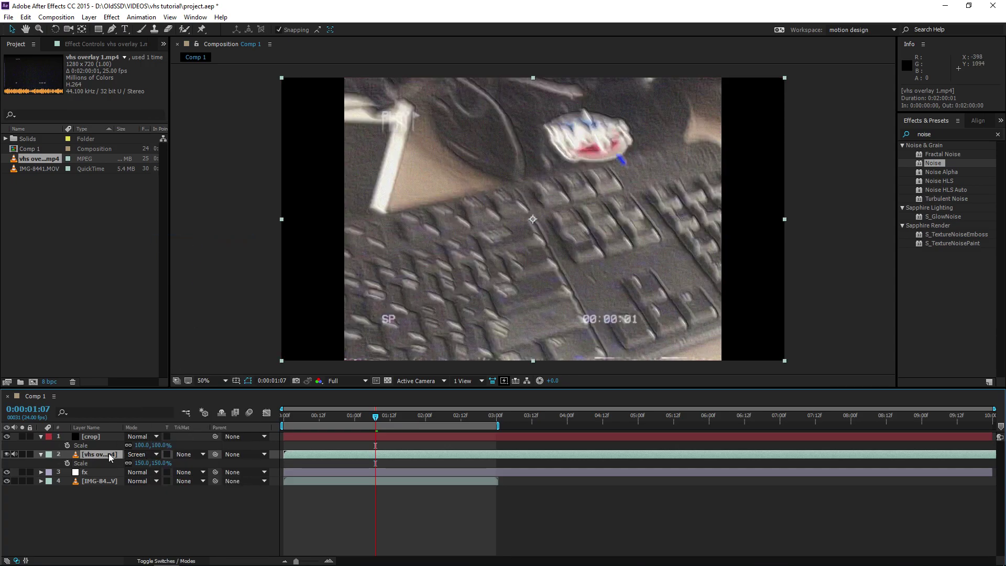
pyautogui.click(7, 436)
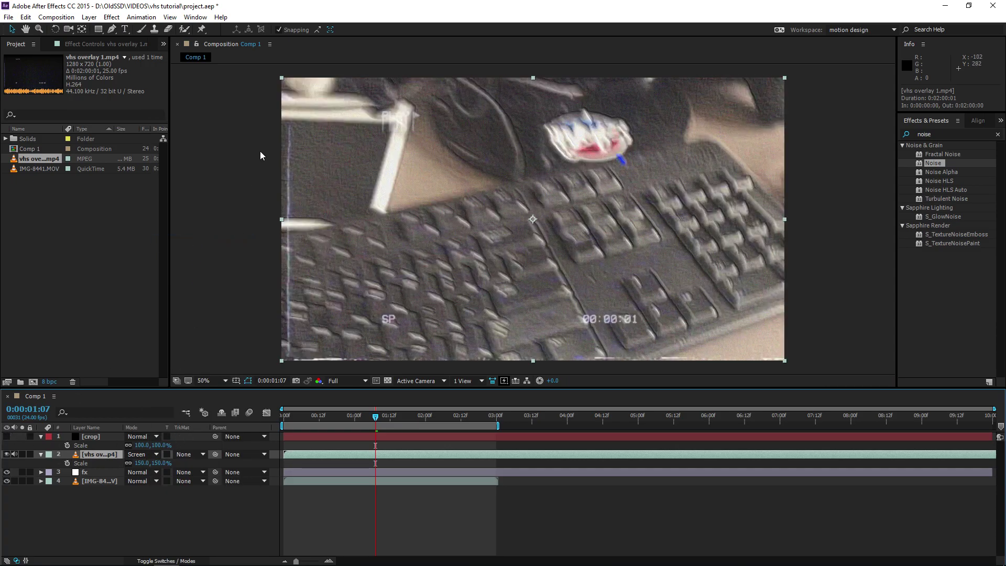
pyautogui.click(7, 437)
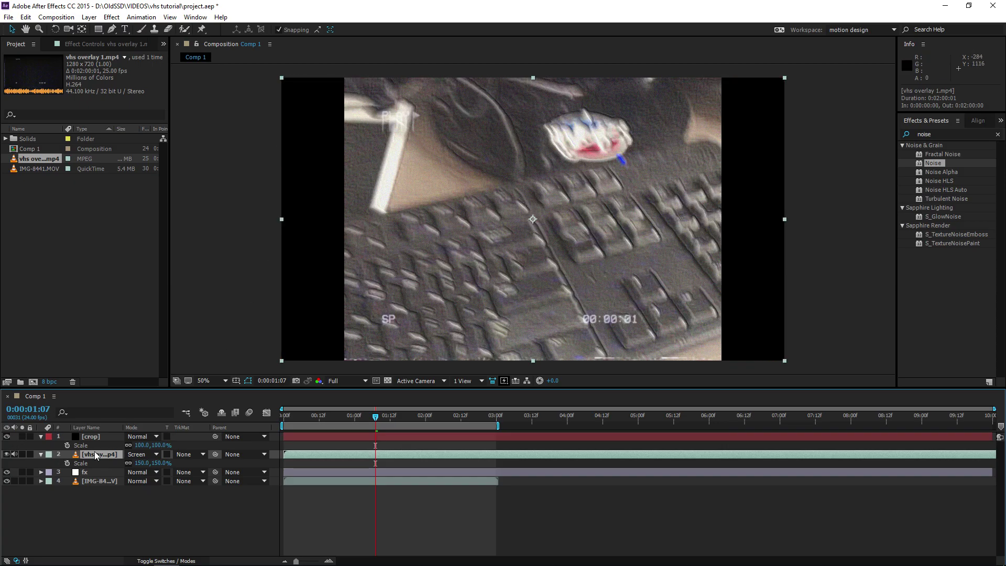
# Step: Duplicate the vhs overlay and mask the copy to a tall left strip, shifted right
pyautogui.hotkey('ctrl', 'd')
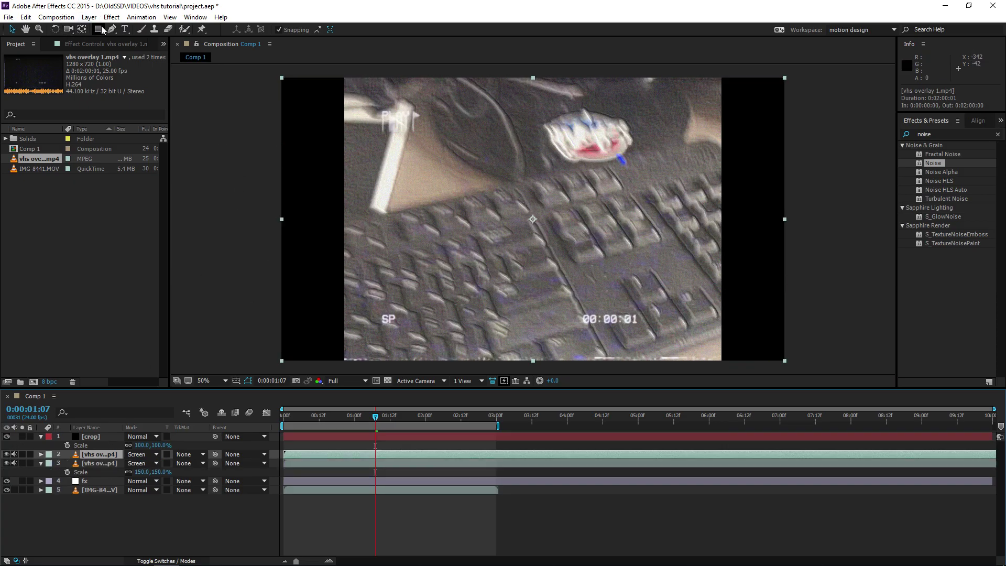
pyautogui.click(99, 30)
pyautogui.moveTo(274, 70); pyautogui.dragTo(298, 364)
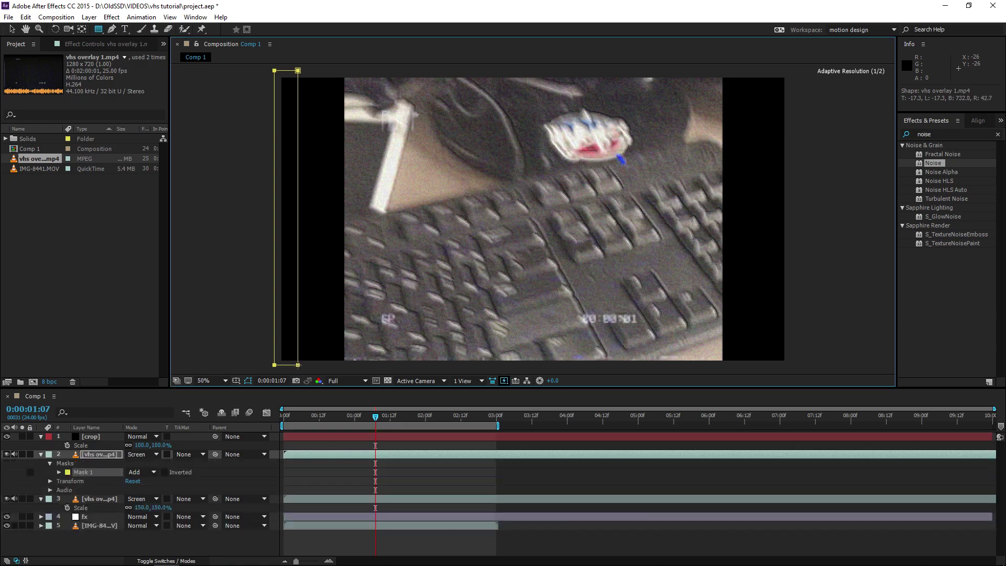
pyautogui.press('v')
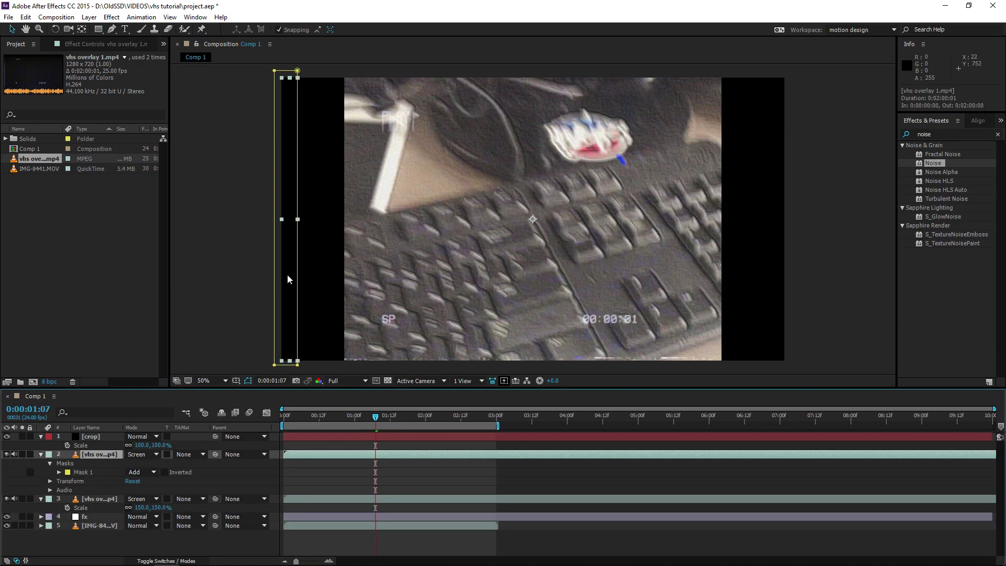
pyautogui.moveTo(287, 275); pyautogui.dragTo(346, 279)
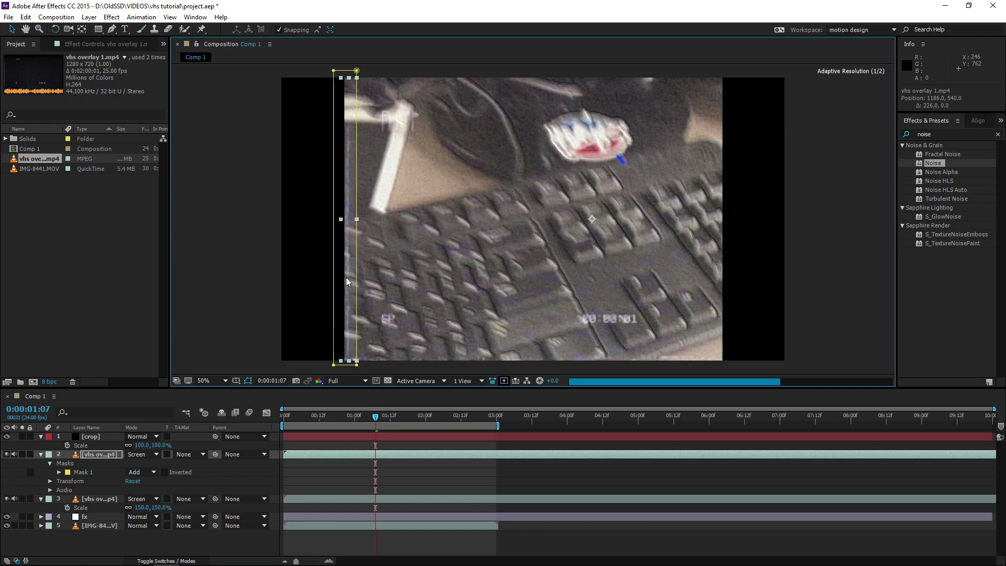
# Step: Feather the strip's mask by 50 pixels and return to the timeline start
pyautogui.press('f')
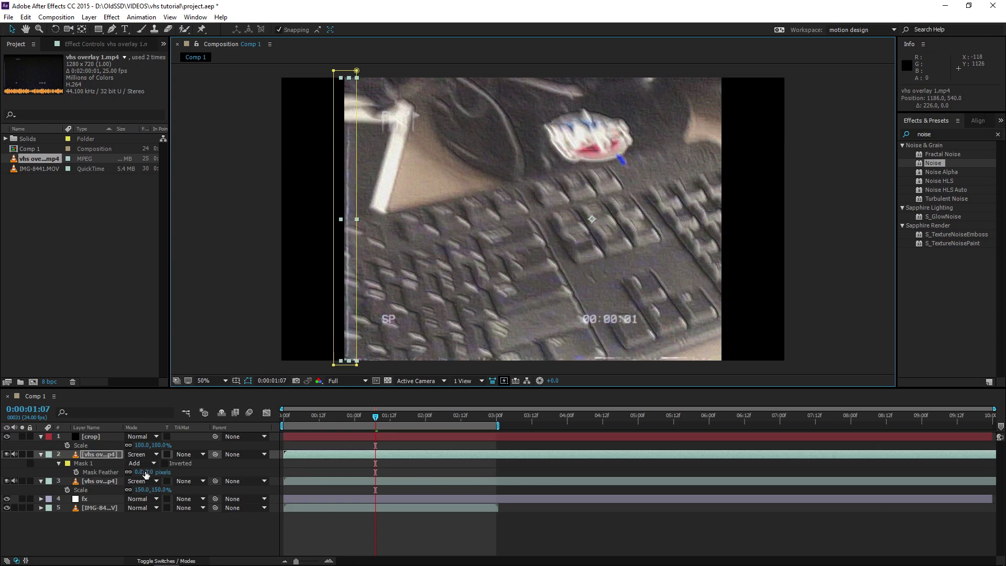
pyautogui.click(147, 471)
pyautogui.write('50')
pyautogui.press('Return')
pyautogui.click(211, 522)
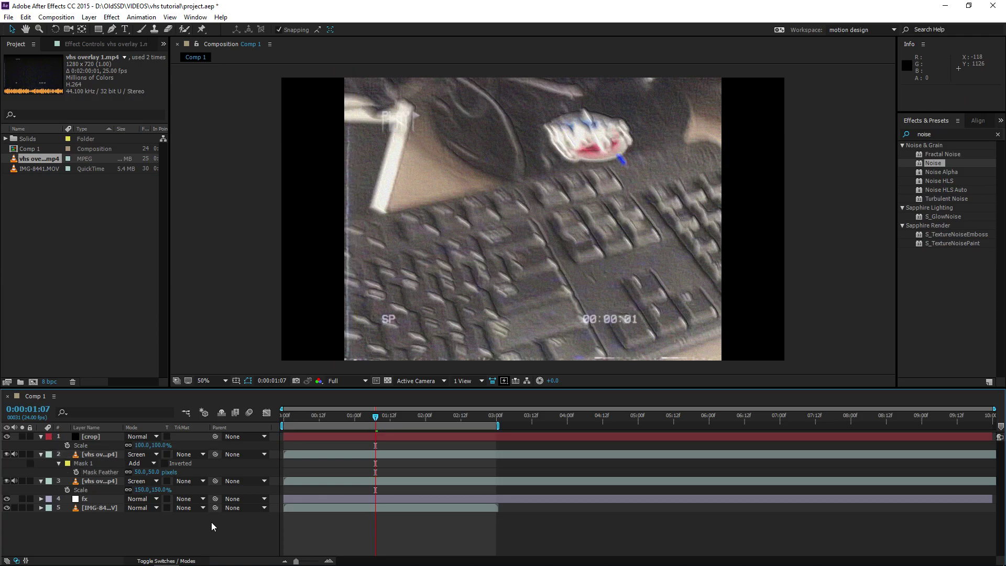
pyautogui.click(283, 417)
# Step: Collapse the layers and send both vhs overlay copies down below fx
pyautogui.click(42, 437)
pyautogui.click(41, 446)
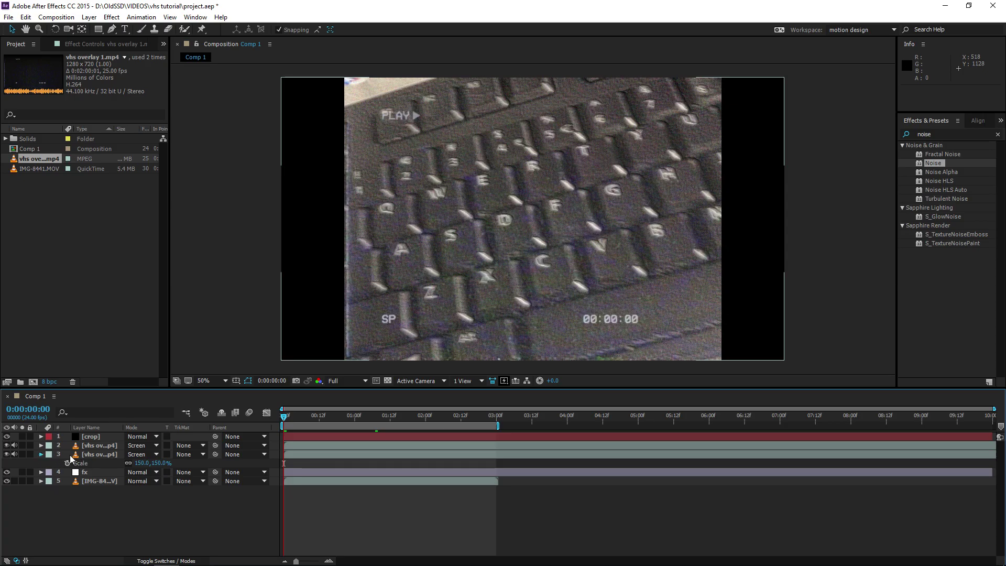
pyautogui.click(41, 454)
pyautogui.click(99, 454)
pyautogui.keyDown('ctrl'); pyautogui.click(99, 445); pyautogui.keyUp('ctrl')
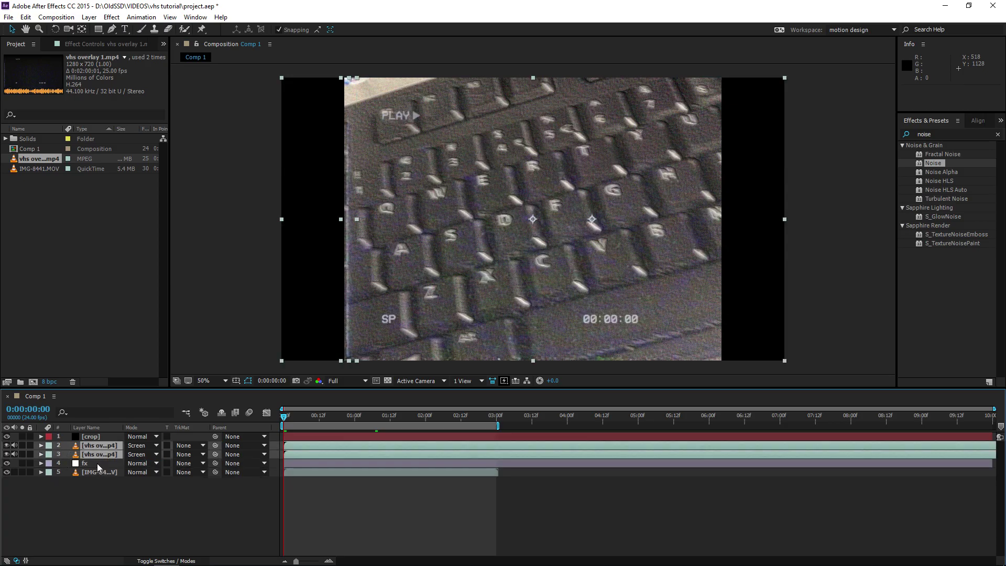
pyautogui.hotkey('ctrl', '[')
pyautogui.click(103, 473)
pyautogui.click(250, 415)
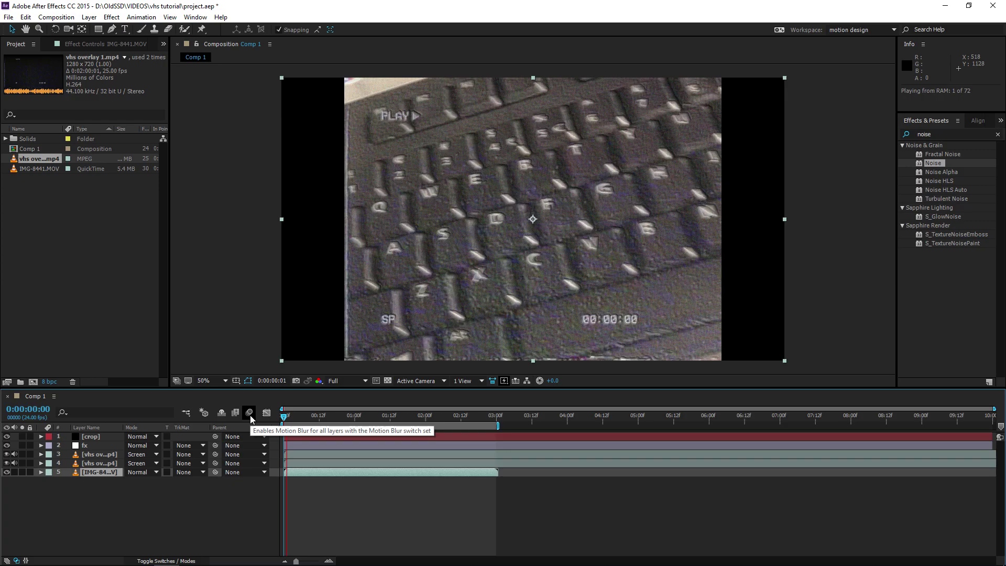
pyautogui.moveTo(306, 415); pyautogui.dragTo(351, 424)
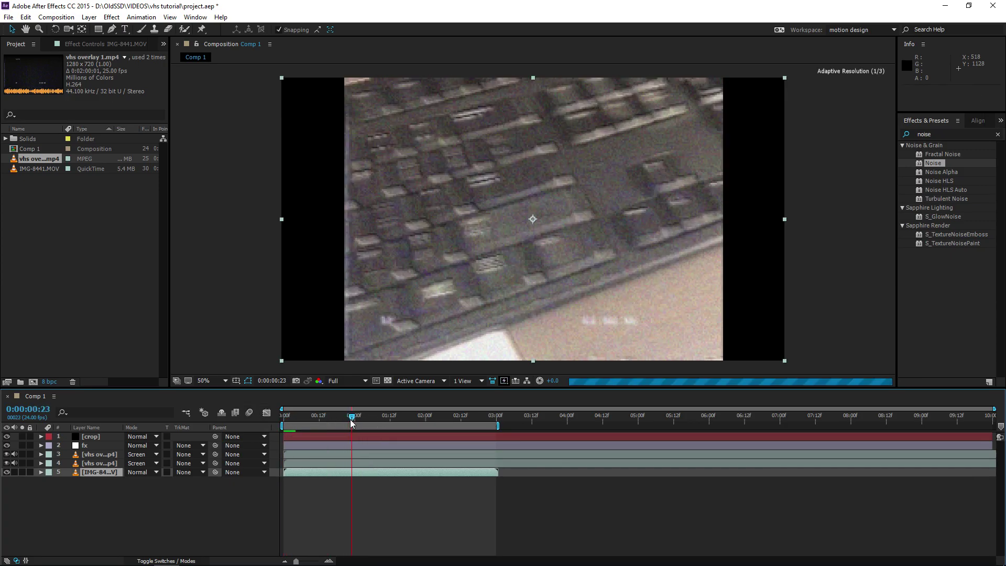
# Step: Rearrange the overlay pair and place fx directly beneath crop, above both overlays
pyautogui.click(99, 464)
pyautogui.keyDown('ctrl'); pyautogui.click(99, 455); pyautogui.keyUp('ctrl')
pyautogui.moveTo(99, 454); pyautogui.dragTo(97, 445)
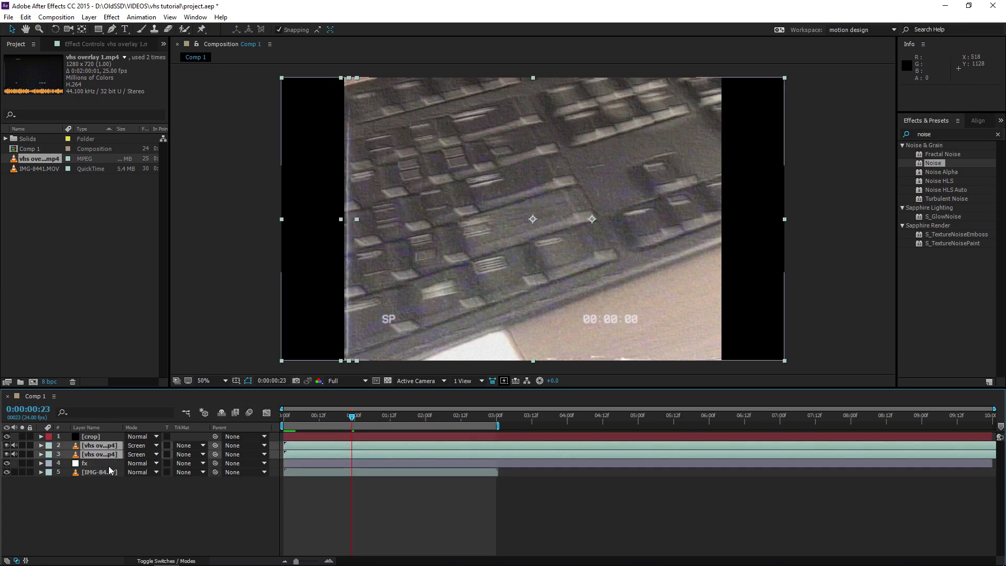
pyautogui.click(111, 481)
pyautogui.click(99, 461)
pyautogui.click(100, 446)
pyautogui.keyDown('ctrl'); pyautogui.click(101, 455); pyautogui.keyUp('ctrl')
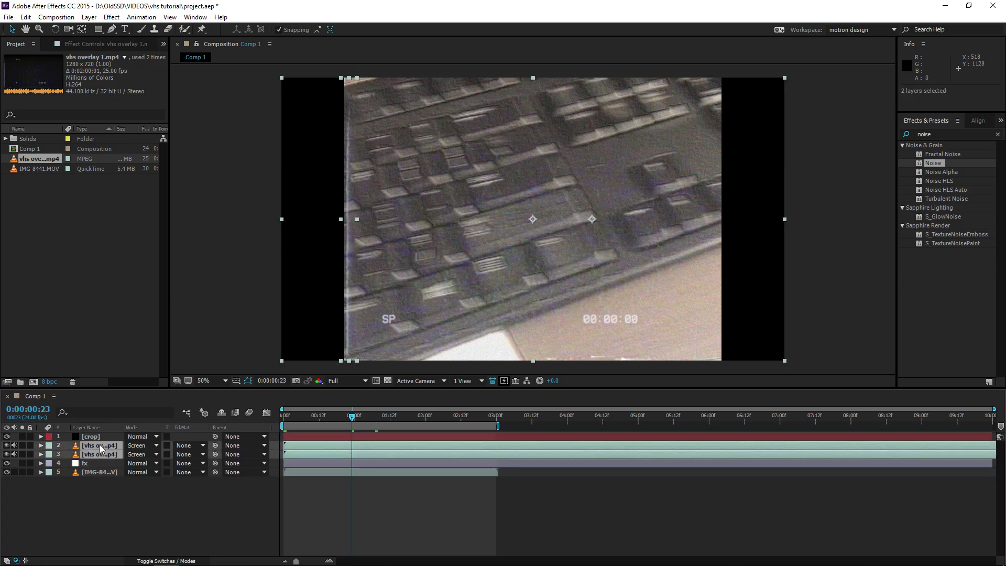
pyautogui.moveTo(101, 455)
pyautogui.mouseDown()
pyautogui.moveTo(96, 467)
pyautogui.moveTo(95, 444)
pyautogui.mouseUp()
pyautogui.click(101, 440)
pyautogui.click(100, 479)
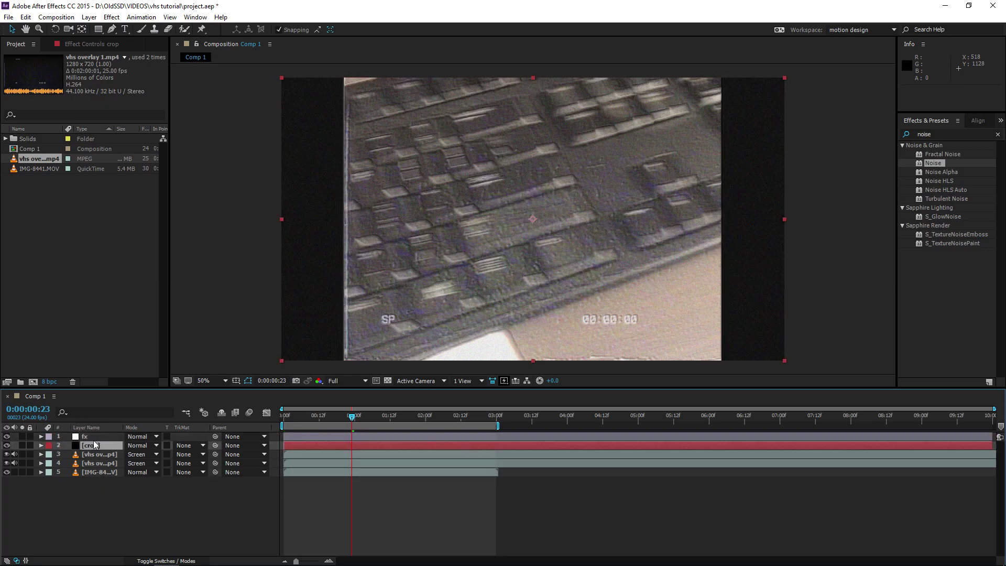
pyautogui.moveTo(313, 414); pyautogui.dragTo(318, 419)
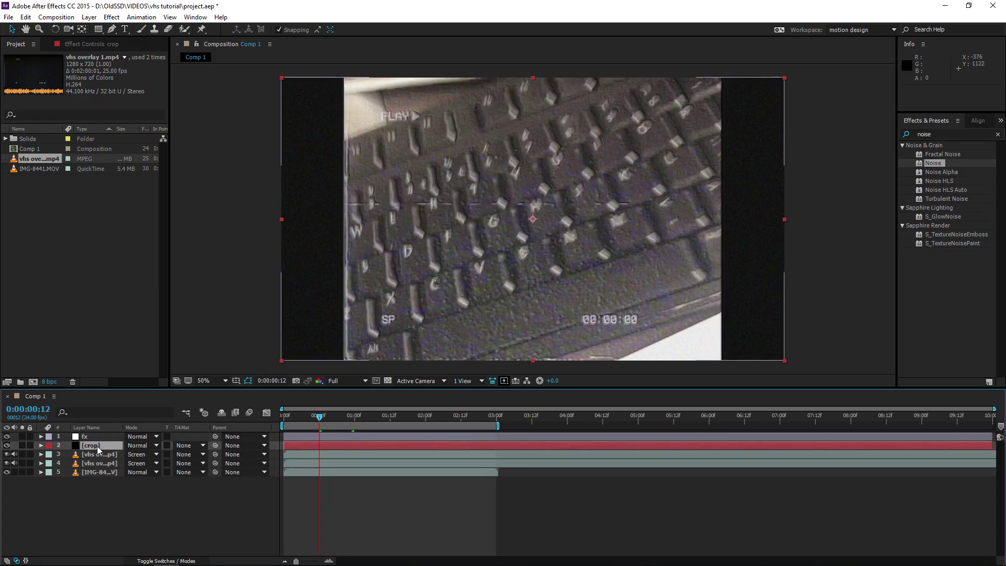
pyautogui.moveTo(98, 437); pyautogui.dragTo(101, 450)
# Step: RAM-preview the reordered composition and park at frame 10
pyautogui.press('space')
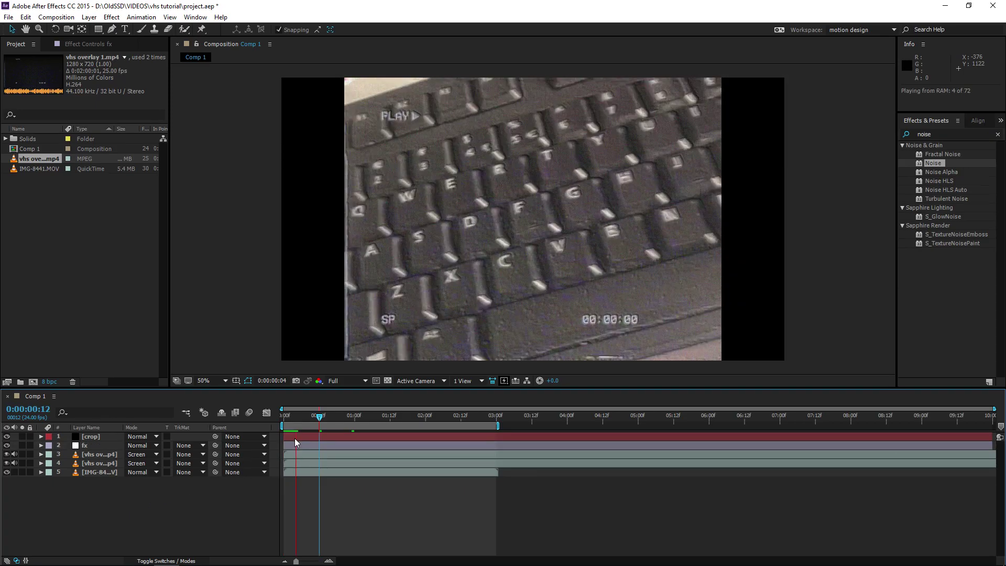
pyautogui.press('space')
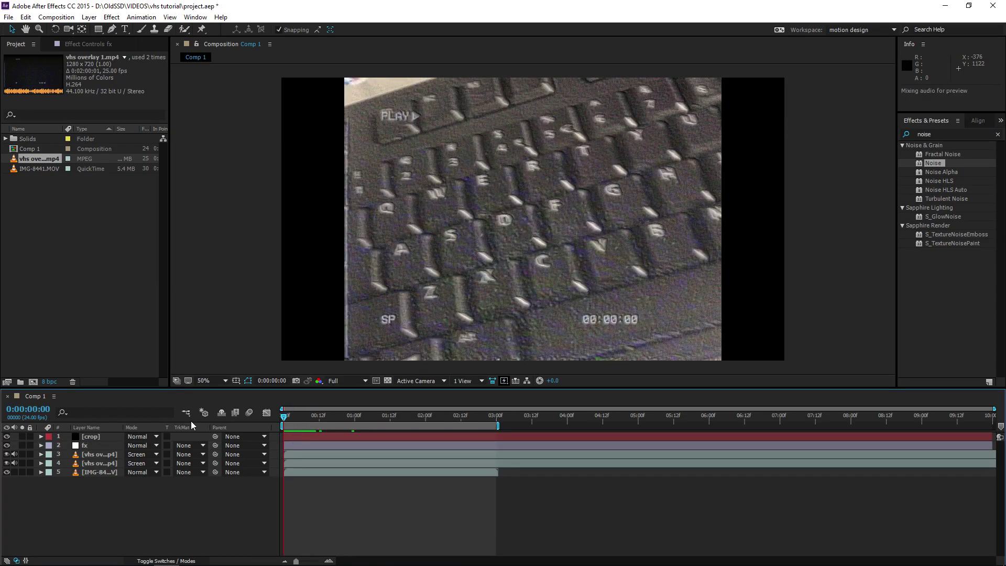
pyautogui.press('space')
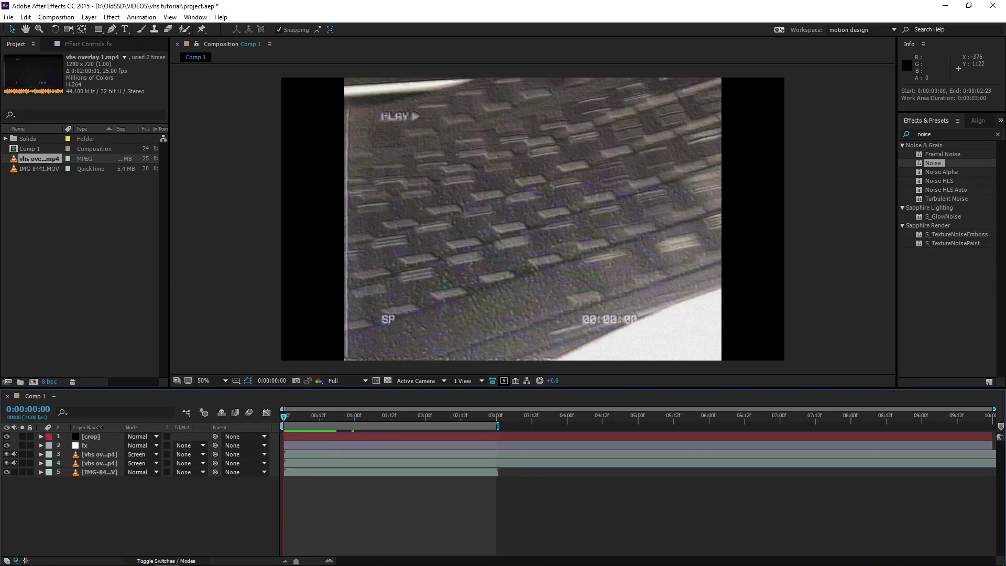
pyautogui.press('space')
pyautogui.click(313, 418)
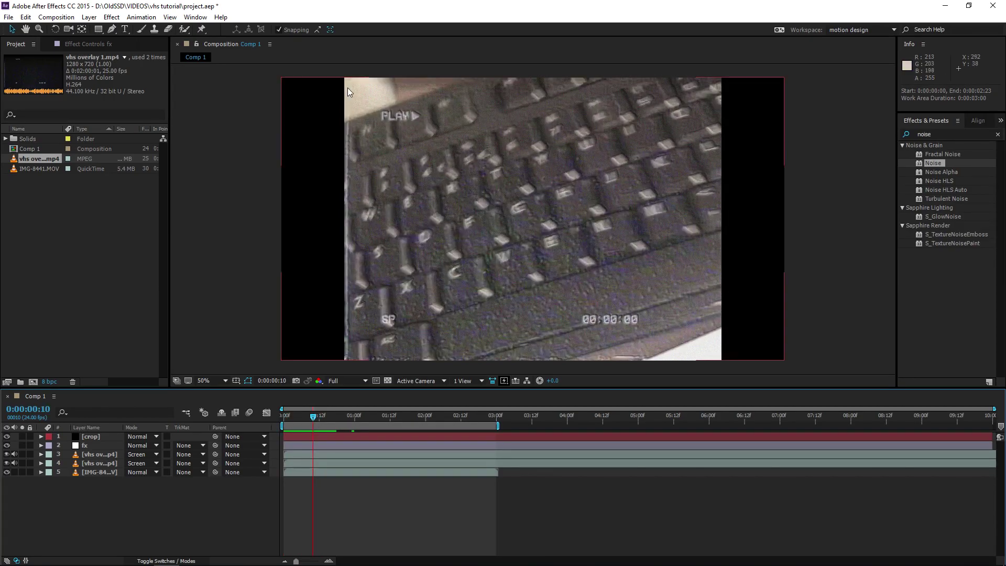
pyautogui.rightClick(72, 497)
# Step: Add the 'offset' adjustment layer with a Transform effect and begin editing Position X
pyautogui.moveTo(107, 401)
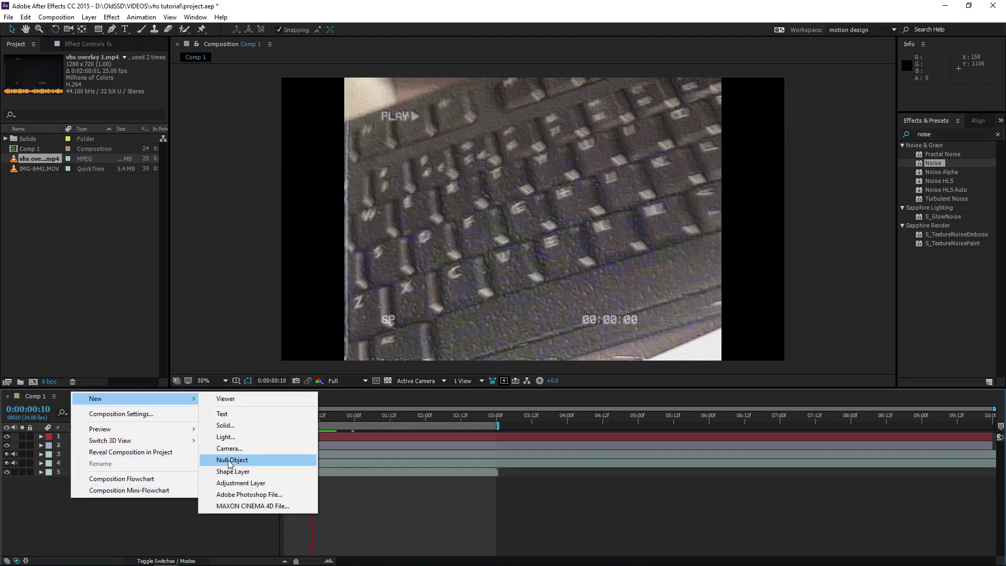
pyautogui.click(241, 483)
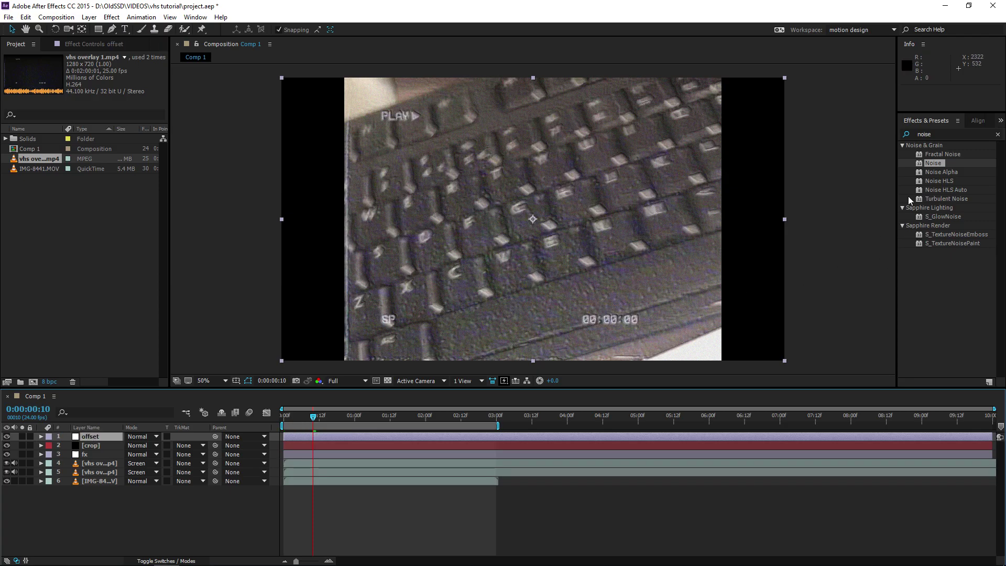
pyautogui.doubleClick(943, 135)
pyautogui.write('transf')
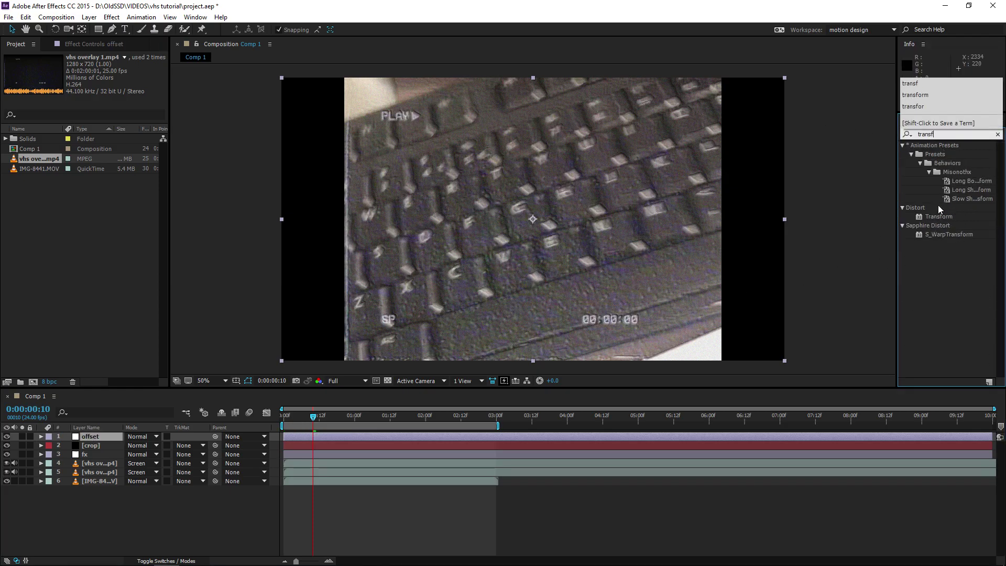
pyautogui.moveTo(938, 217); pyautogui.dragTo(98, 476)
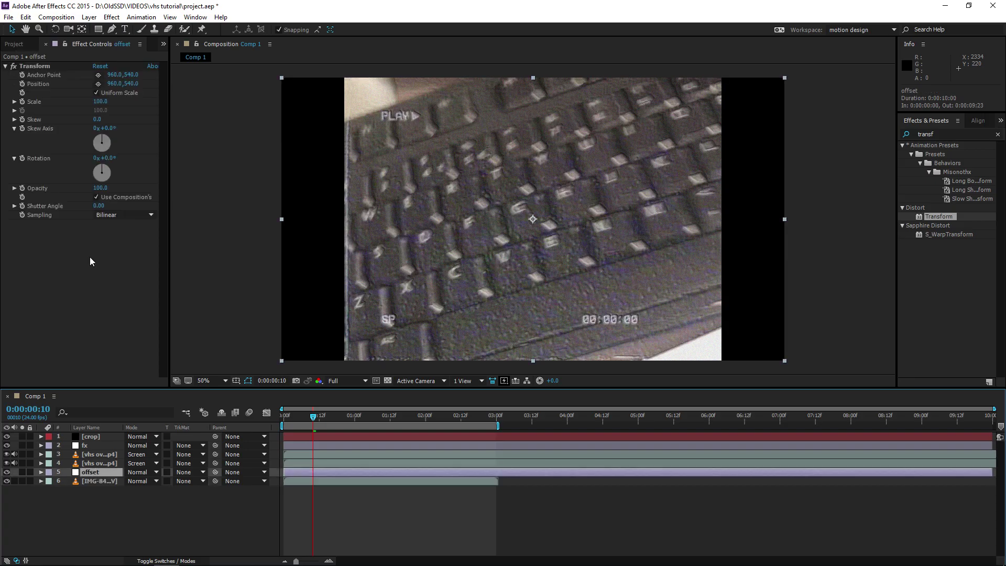
pyautogui.click(115, 84)
pyautogui.write('1060')
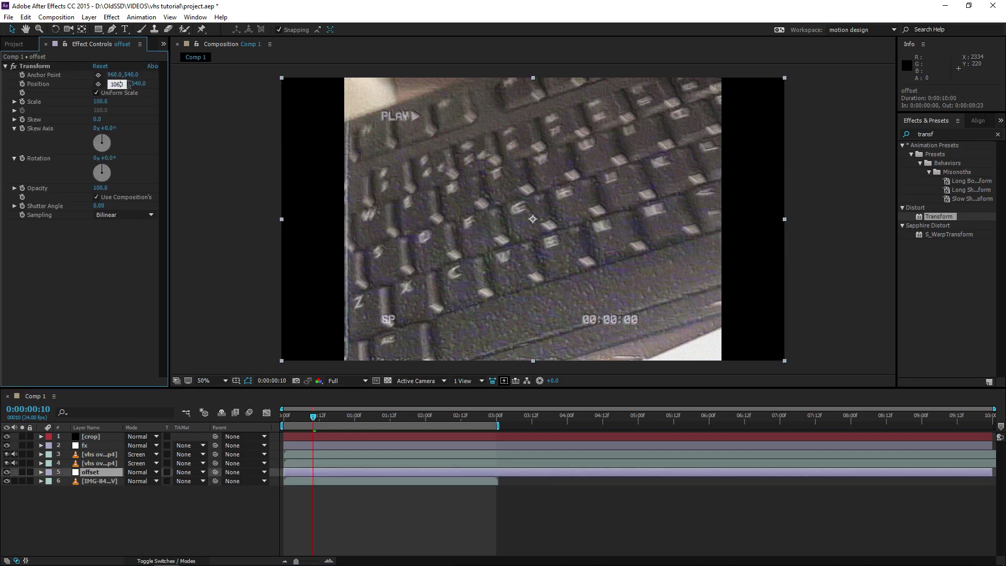
# Step: Set the offset layer's Transform position to 1060,540 and show the layer's Scale
pyautogui.press('Return')
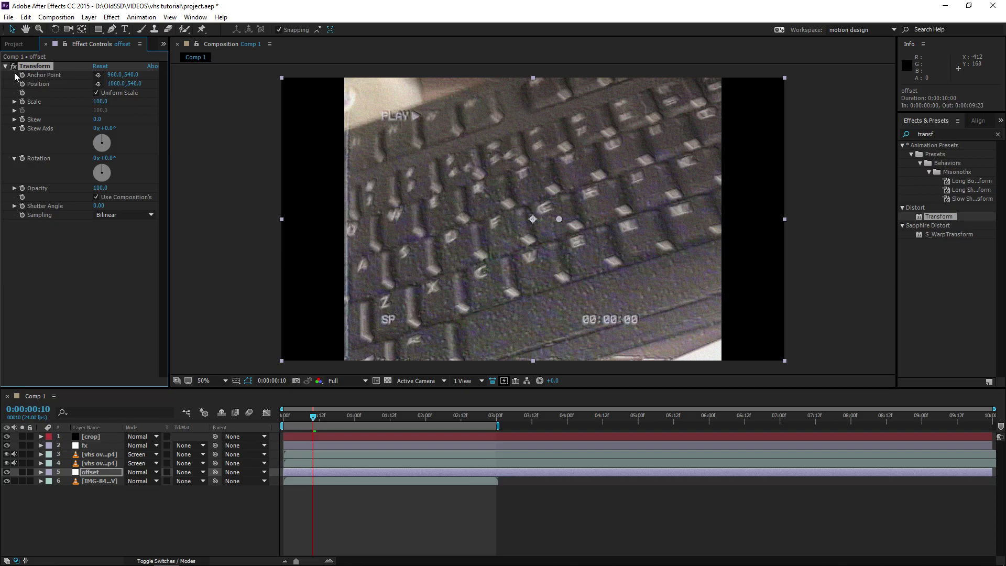
pyautogui.click(101, 474)
pyautogui.press('s')
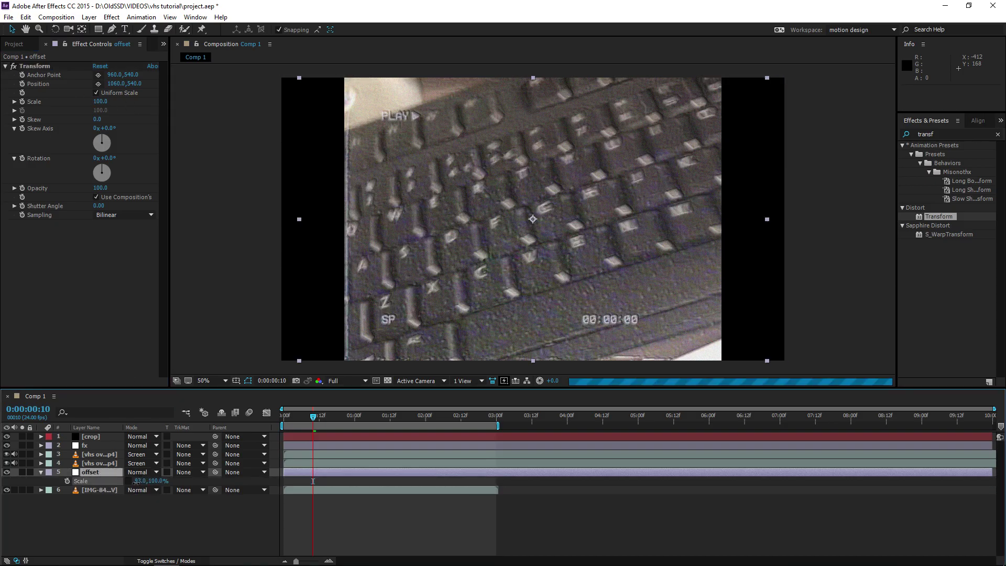
# Step: Squash the offset layer to 100%, 6.0% scale, then show its Position at the first frame
pyautogui.moveTo(141, 481); pyautogui.dragTo(92, 473)
pyautogui.hotkey('ctrl', 'z')
pyautogui.click(159, 504)
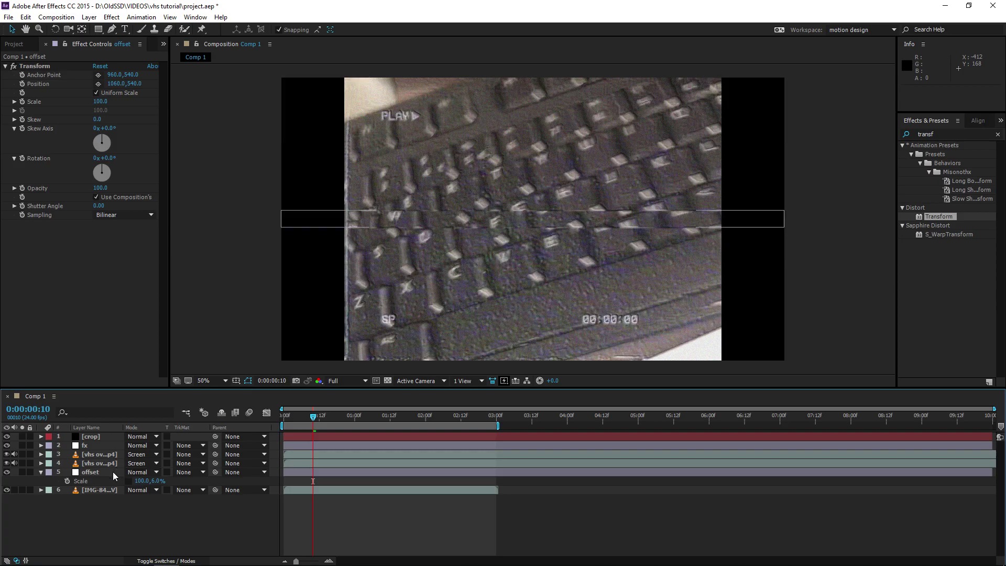
pyautogui.click(285, 472)
pyautogui.click(286, 417)
pyautogui.press('p')
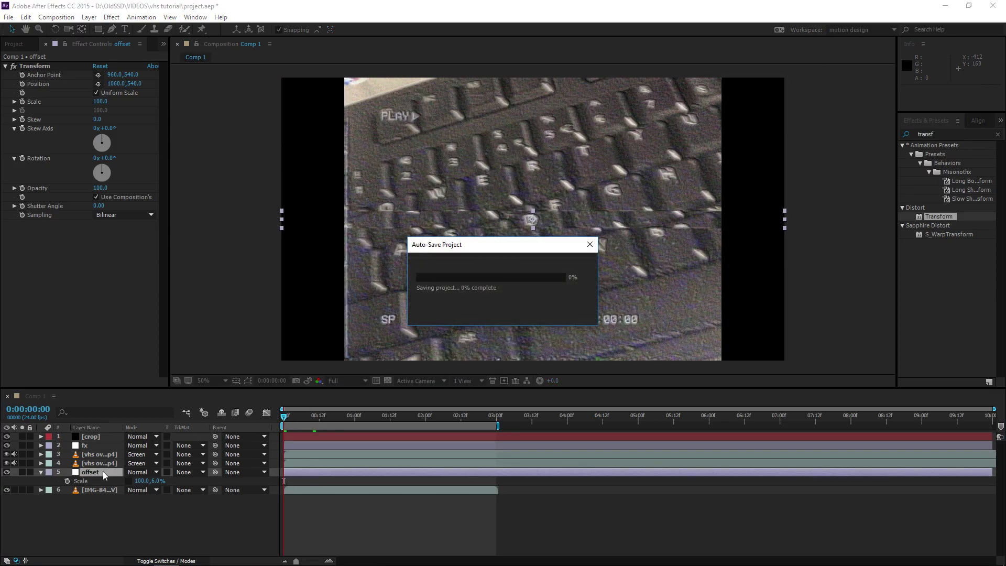
# Step: Keyframe the offset strip's Y position from -50 at 0:00 to 1120 at 3 seconds, then preview
pyautogui.write('-50')
pyautogui.press('Return')
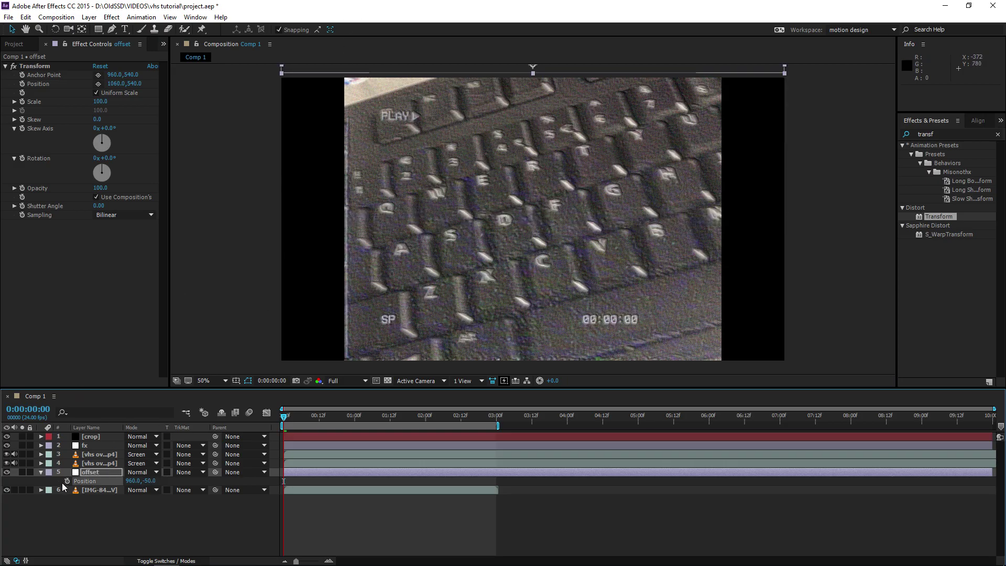
pyautogui.moveTo(391, 416); pyautogui.dragTo(495, 417)
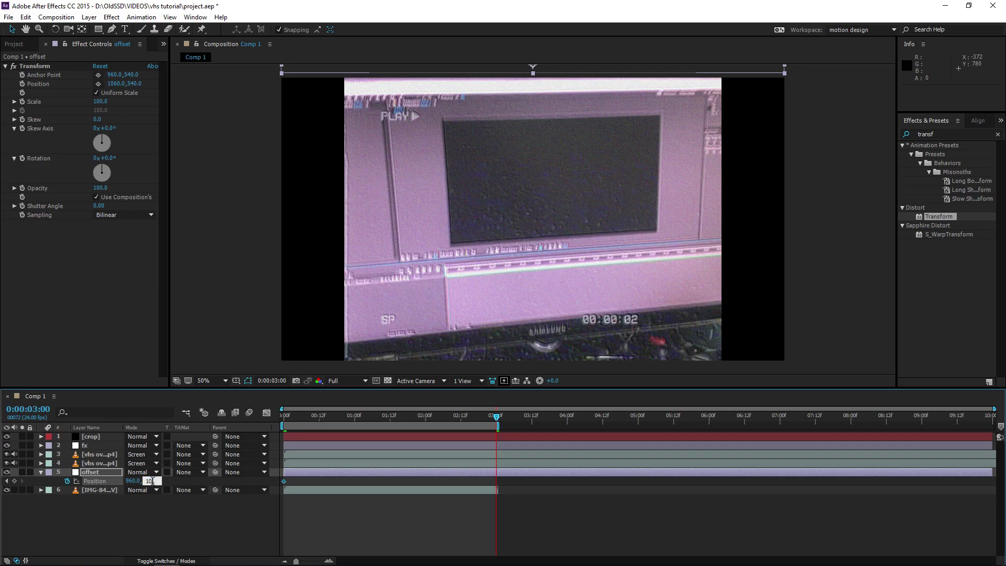
pyautogui.press('Return')
pyautogui.moveTo(147, 485); pyautogui.dragTo(153, 484)
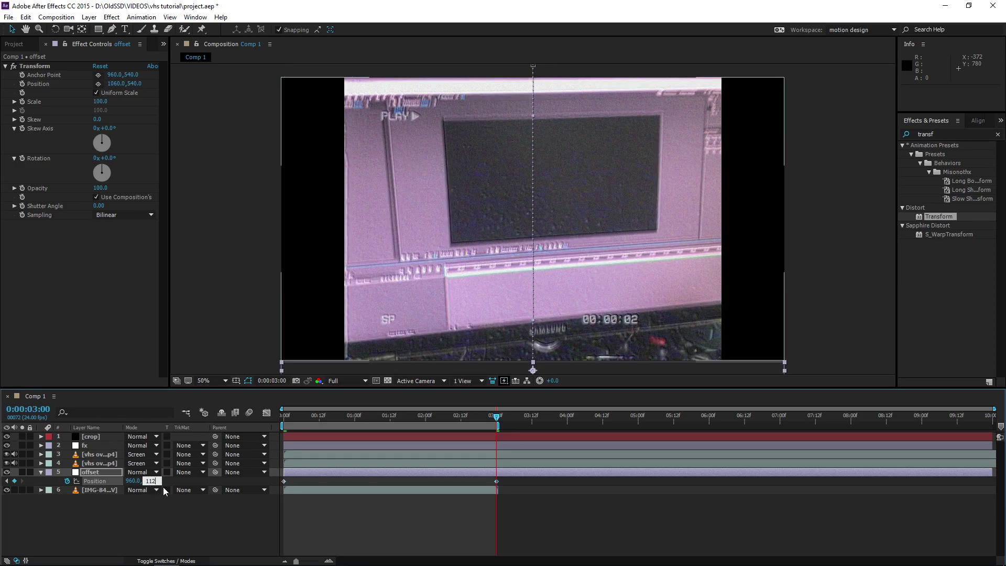
pyautogui.press('F2')
pyautogui.press('space')
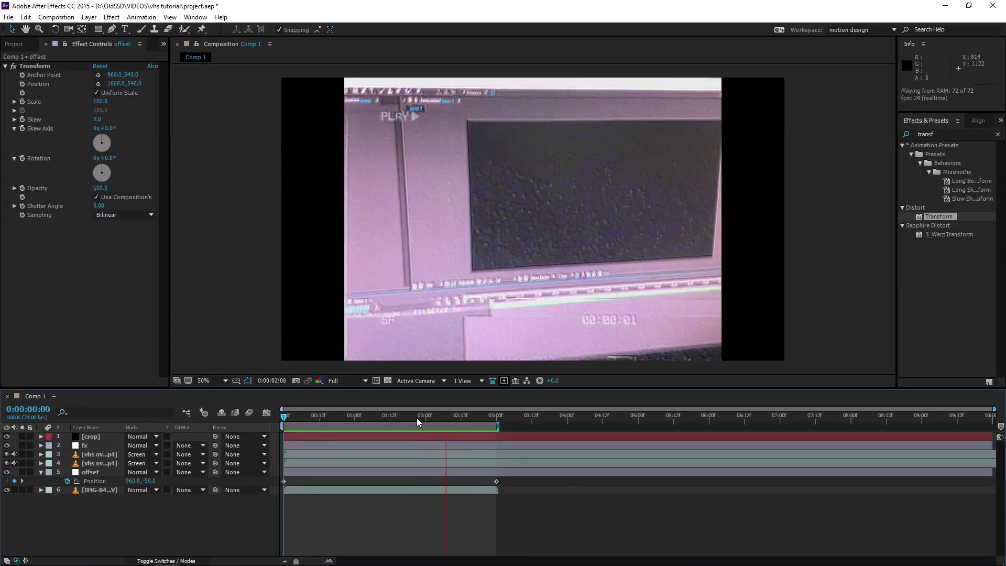
pyautogui.press('space')
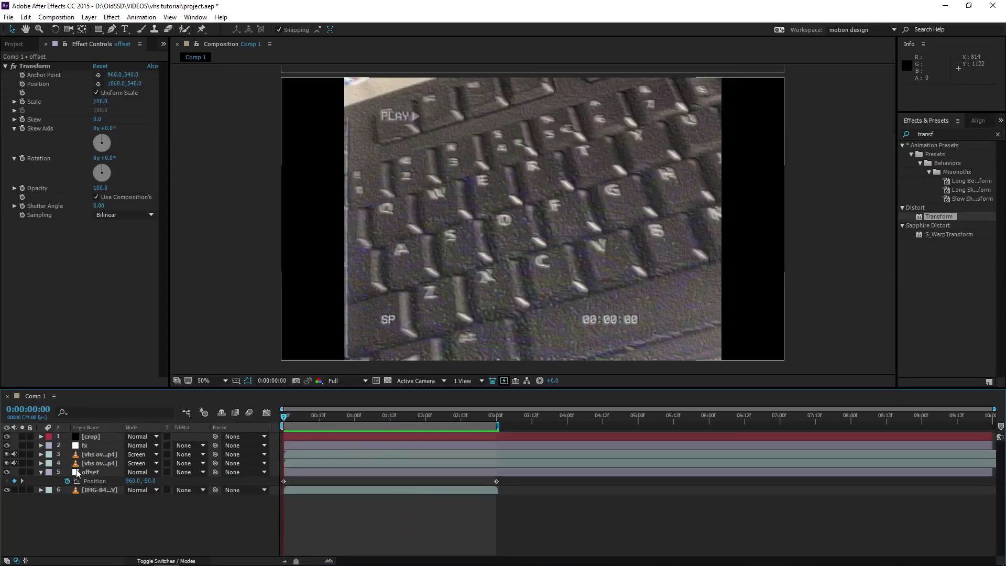
# Step: Collapse the offset layer and select the fx layer's effects in Effect Controls
pyautogui.click(41, 472)
pyautogui.click(97, 463)
pyautogui.click(97, 454)
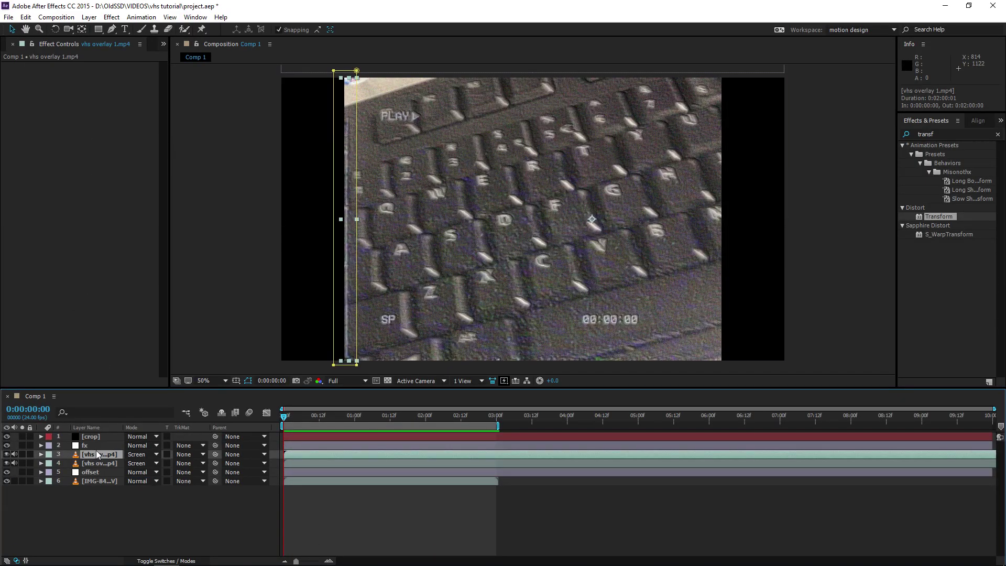
pyautogui.click(86, 446)
pyautogui.click(40, 86)
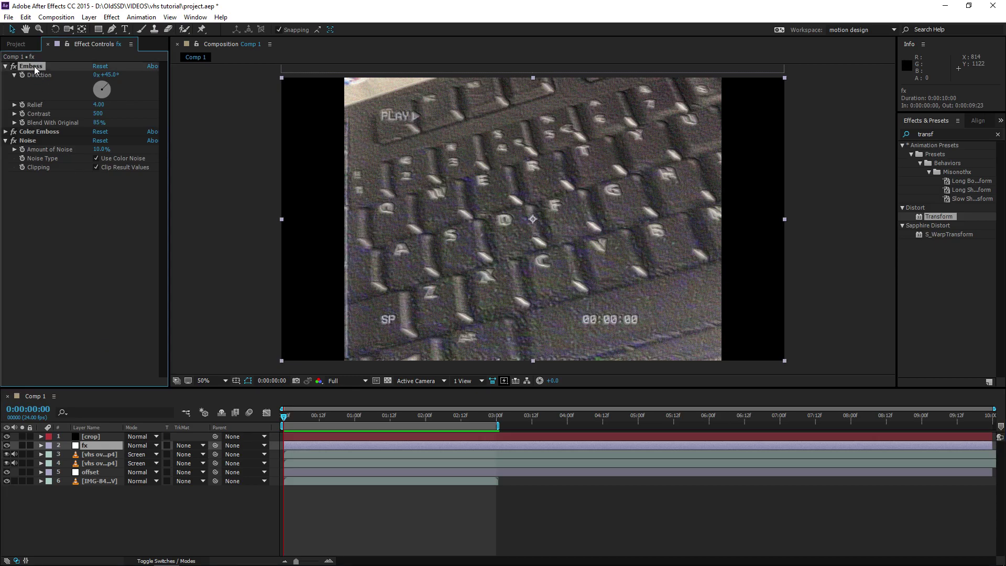
pyautogui.keyDown('shift'); pyautogui.click(31, 140); pyautogui.keyUp('shift')
# Step: Delete the Emboss, Color Emboss and Noise effects from the fx layer
pyautogui.click(147, 18)
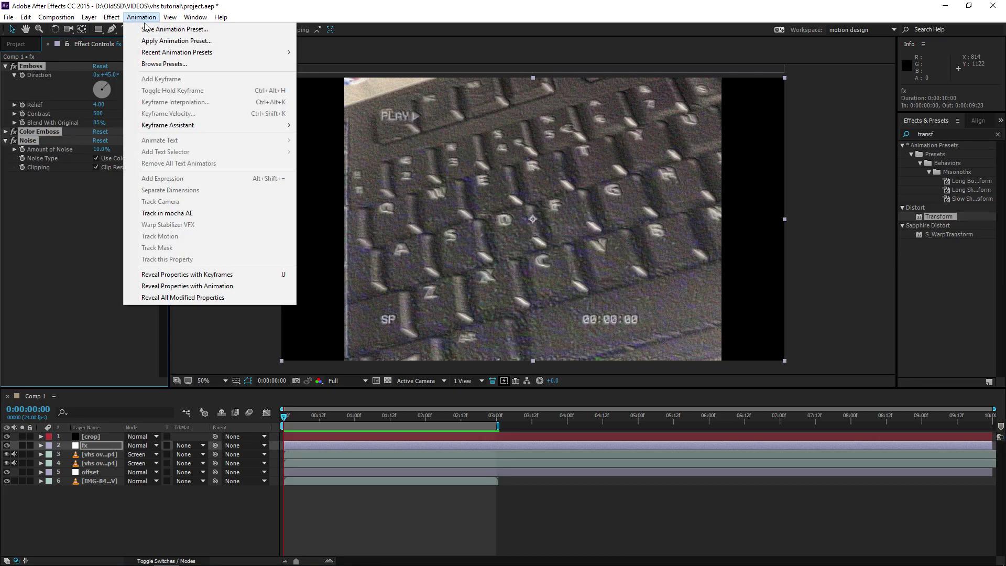
pyautogui.click(92, 162)
pyautogui.click(98, 436)
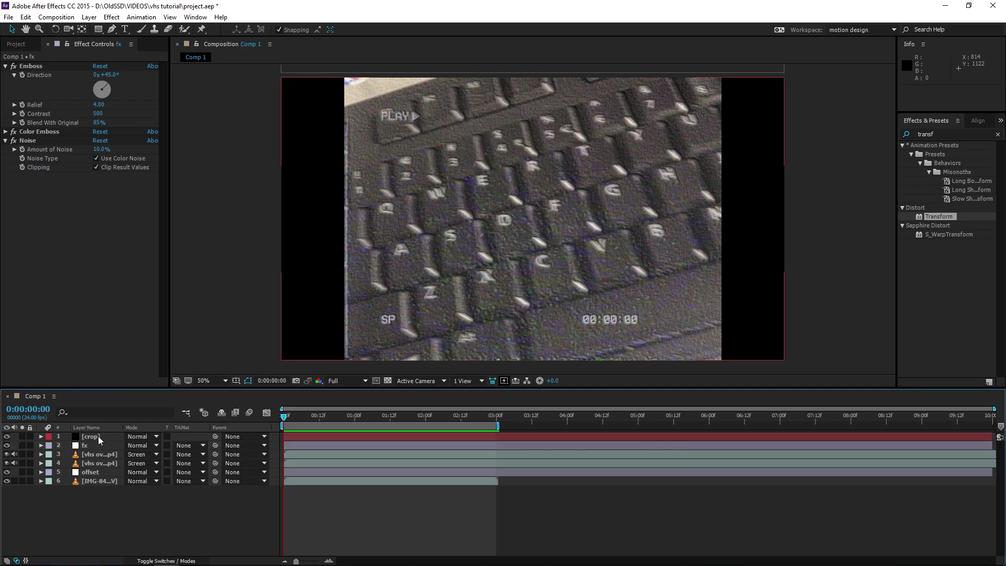
pyautogui.click(102, 445)
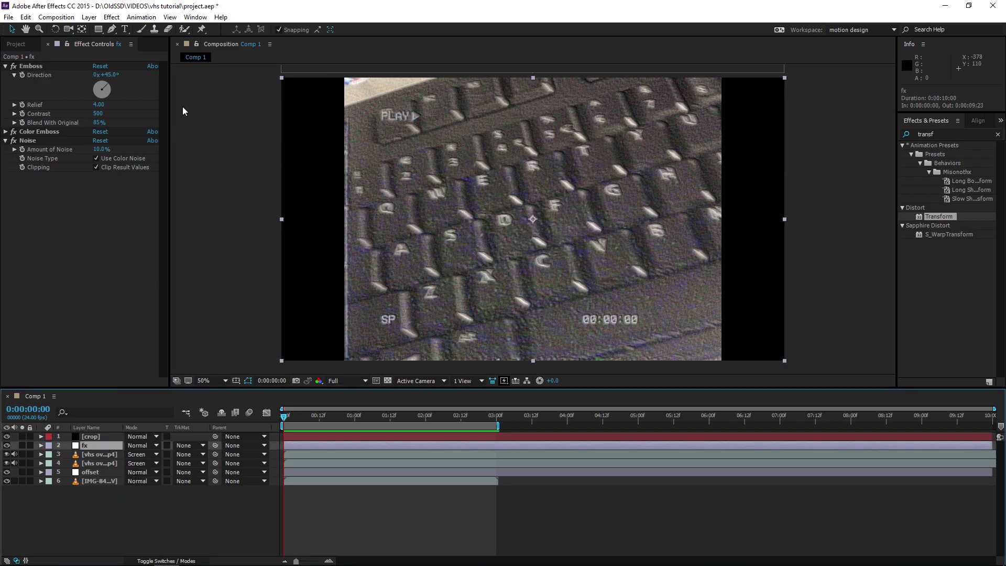
pyautogui.click(140, 17)
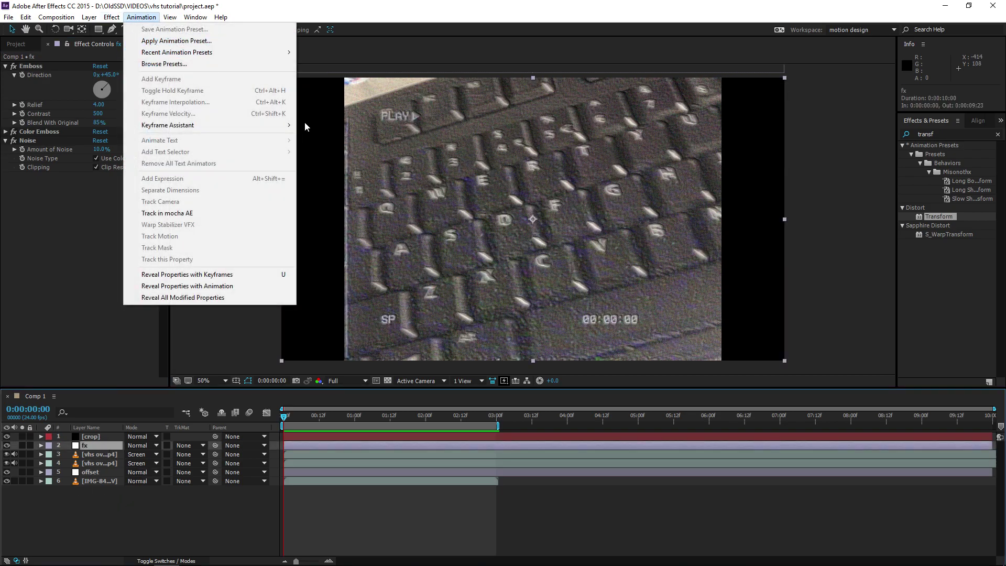
pyautogui.press('Escape')
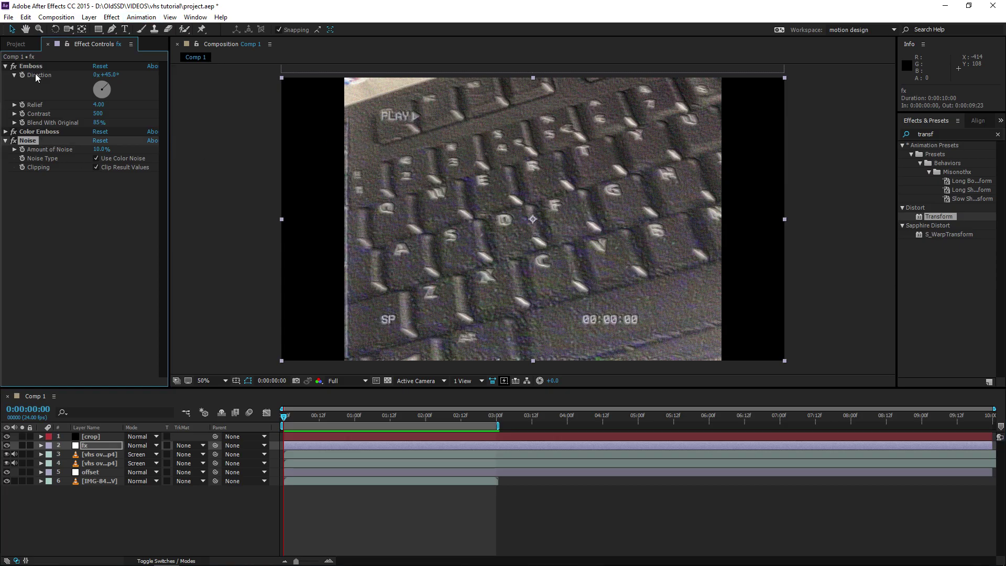
pyautogui.hotkey('ctrl', 'a')
pyautogui.press('Delete')
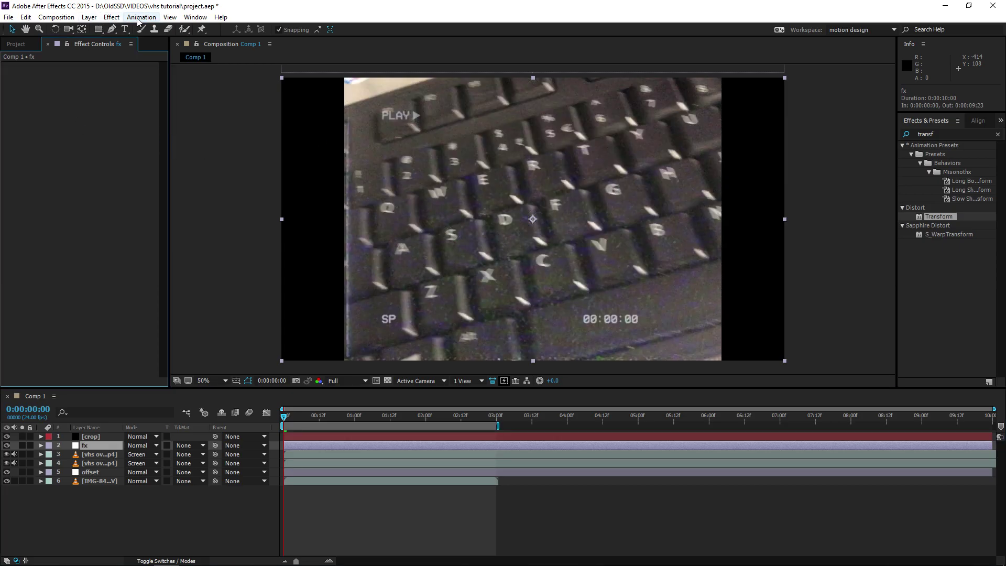
# Step: Apply the vhs overlay.ffx animation preset to the fx layer
pyautogui.click(140, 19)
pyautogui.click(161, 42)
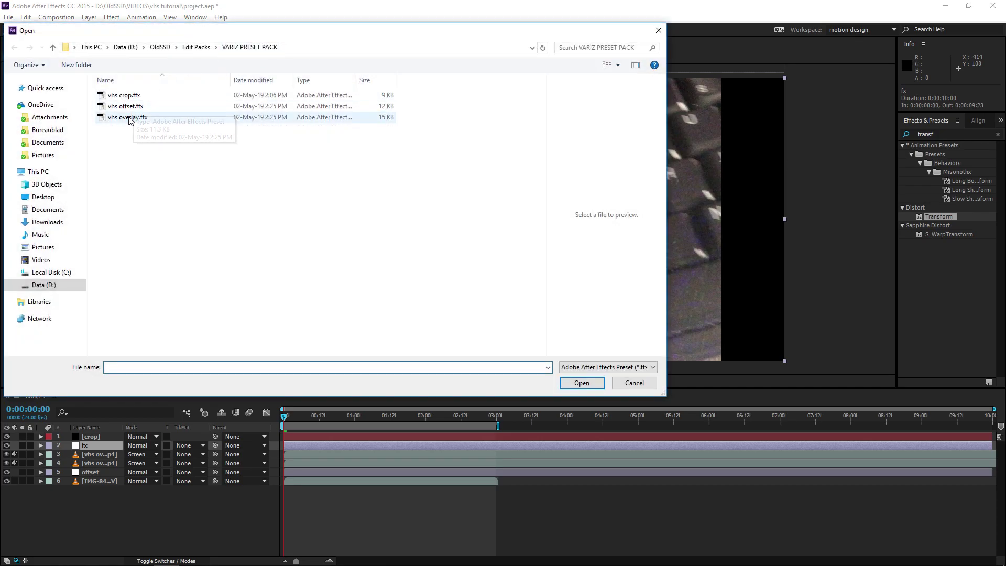
pyautogui.doubleClick(134, 119)
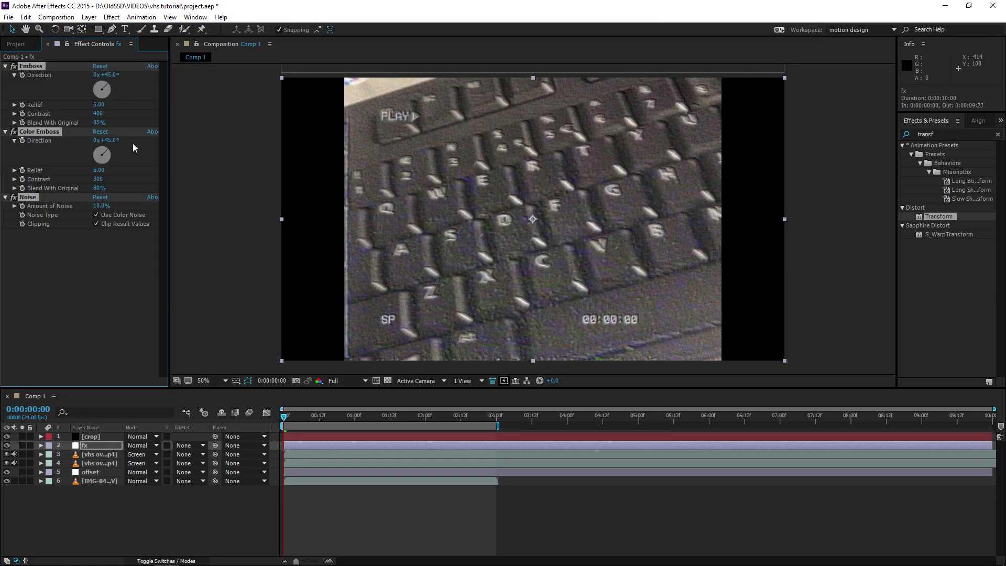
pyautogui.click(167, 498)
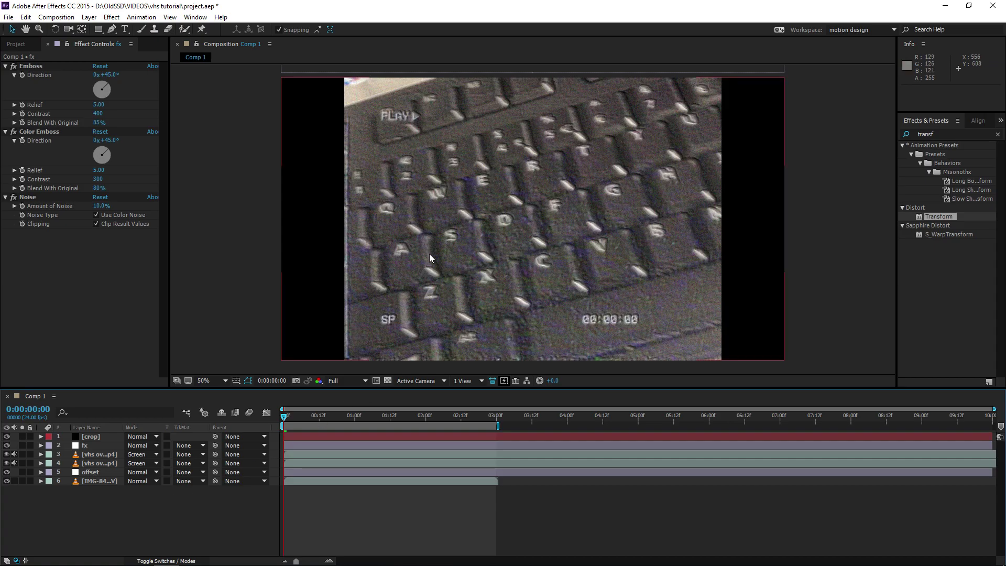